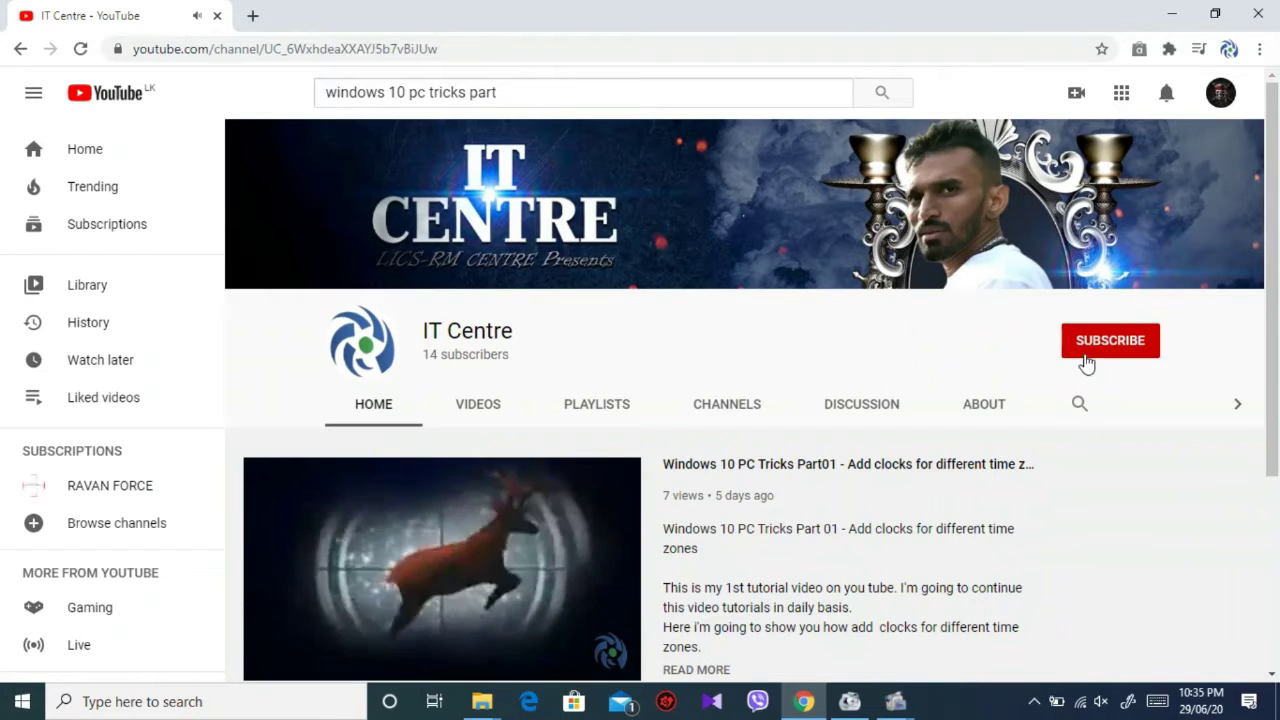
Subscribe to the IT Centre channel and set its notifications to All.
{"action": "left_click", "coordinate": [1085, 350]}
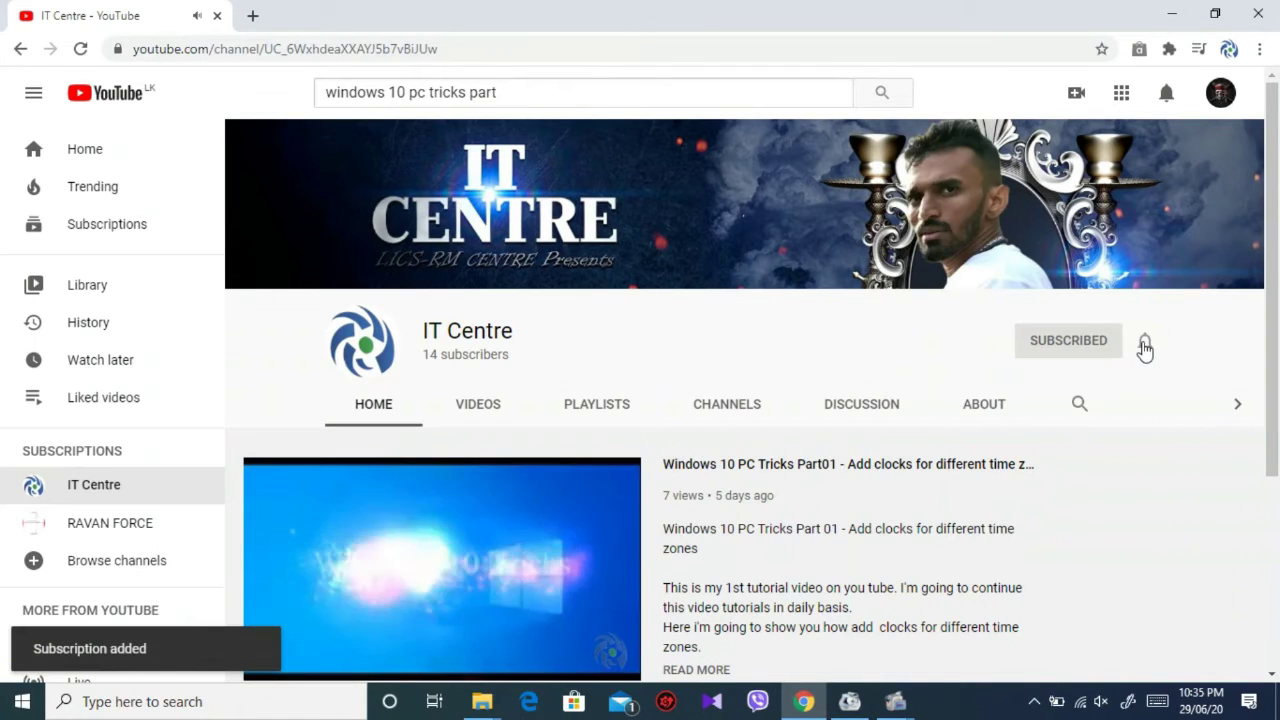
{"action": "left_click", "coordinate": [1144, 342]}
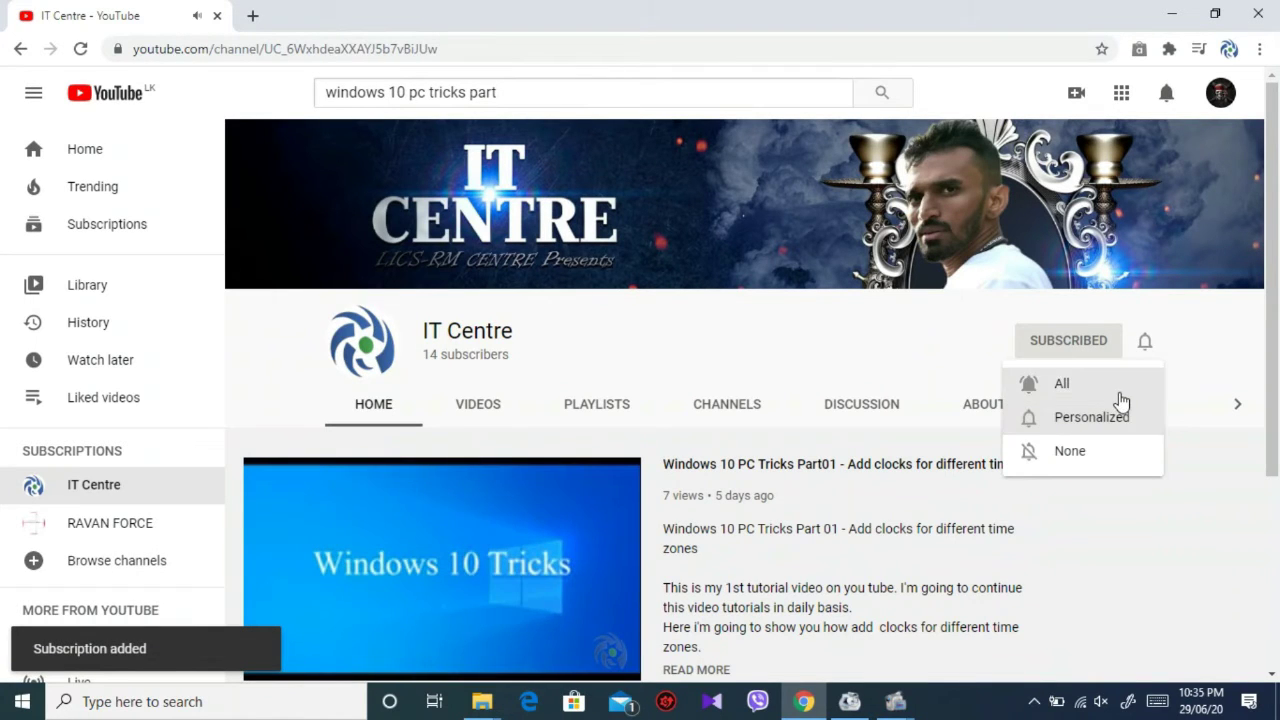
{"action": "left_click", "coordinate": [1120, 394]}
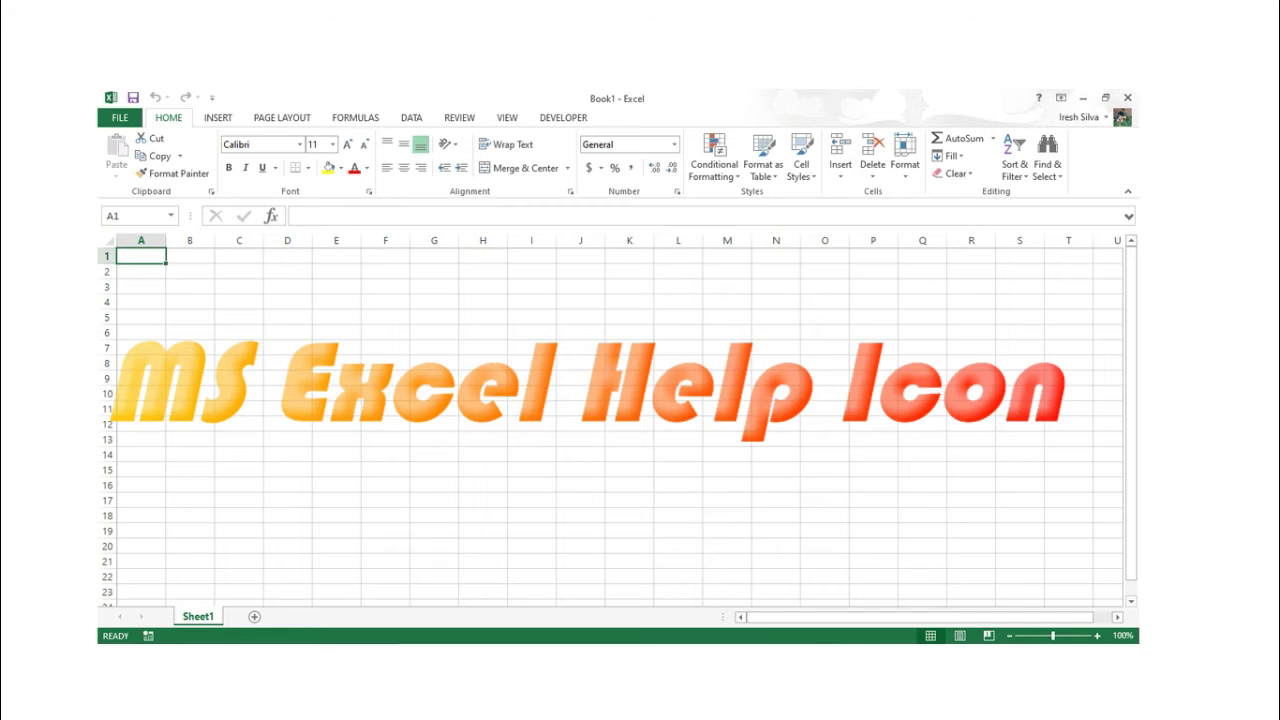
Open Excel Help, look through the list of popular articles, and close the help window.
{"action": "left_click", "coordinate": [1156, 12]}
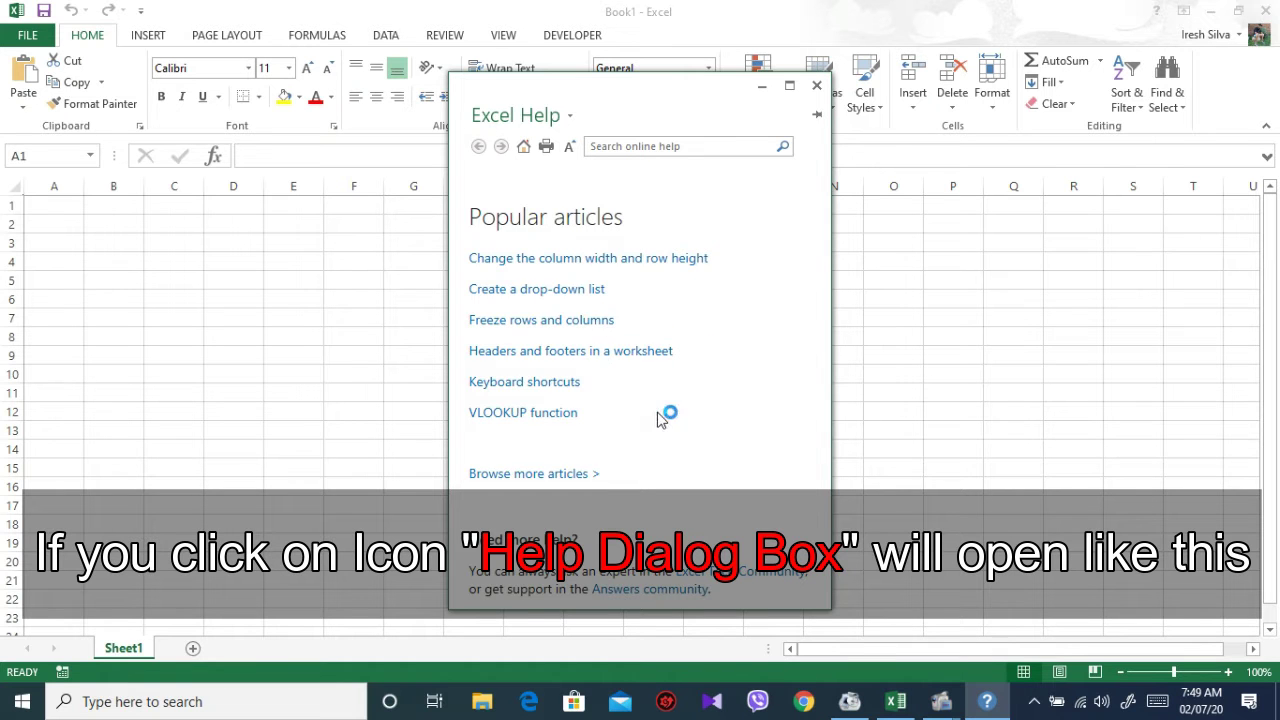
{"action": "scroll", "coordinate": [672, 340], "scroll_direction": "down", "scroll_amount": 3}
{"action": "scroll", "coordinate": [662, 346], "scroll_direction": "up", "scroll_amount": 3}
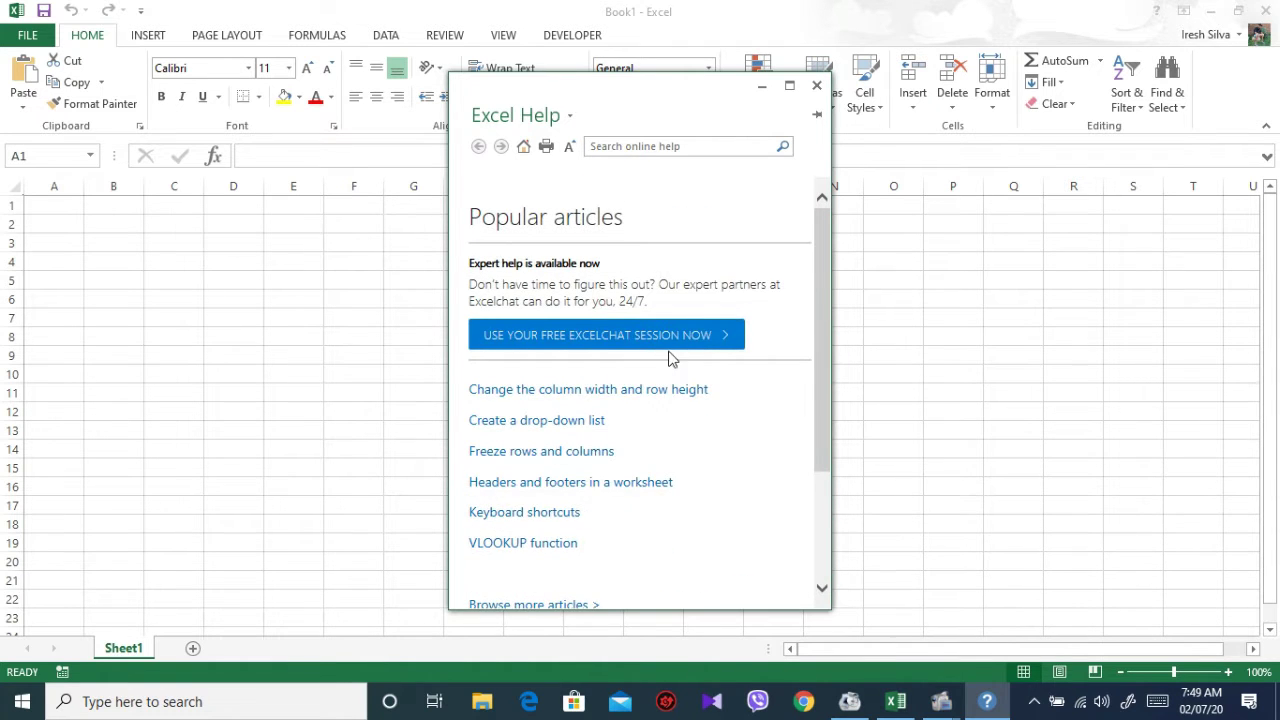
{"action": "left_click", "coordinate": [817, 86]}
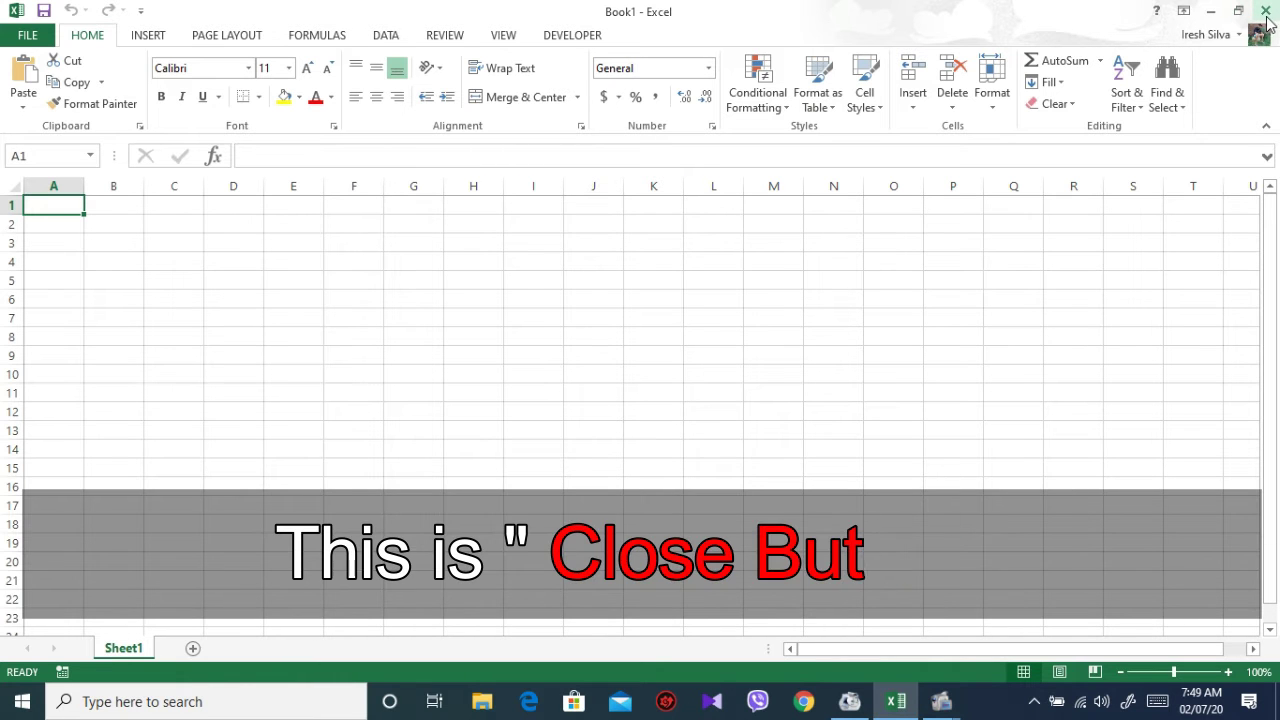
Minimize the workbook window and bring it back, restore it down to a smaller size, and maximize it again.
{"action": "left_click", "coordinate": [1216, 17]}
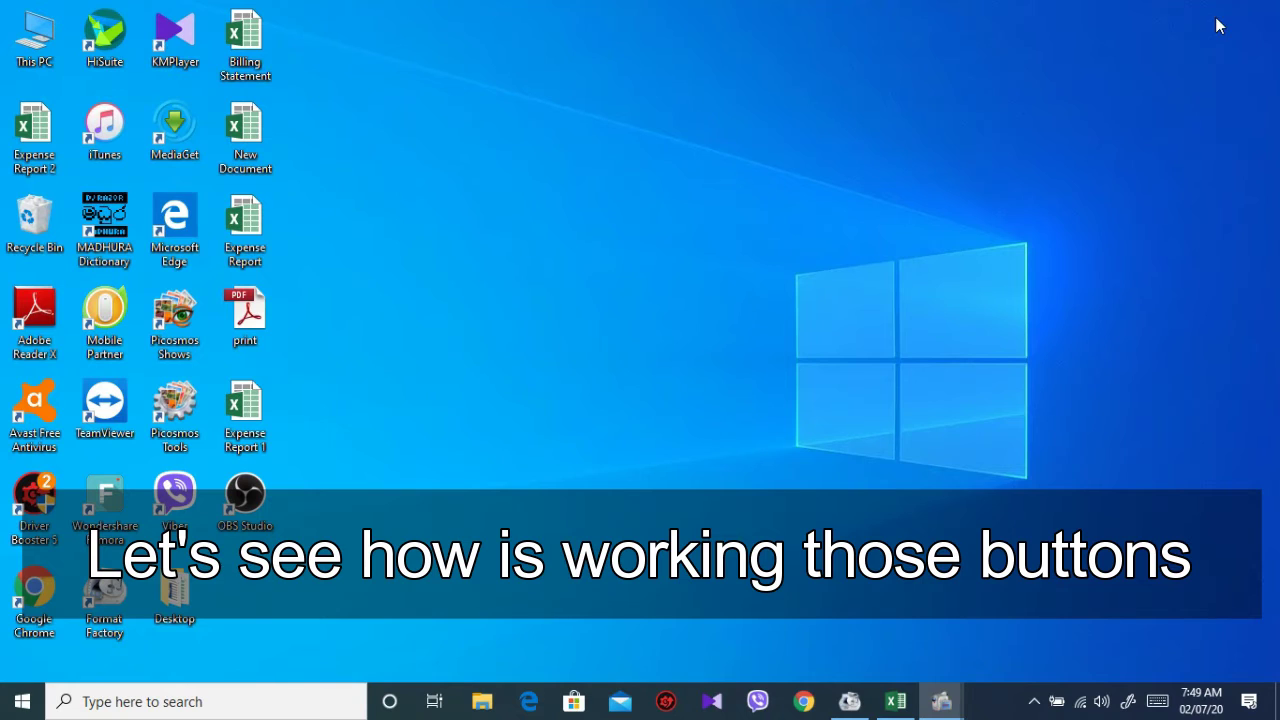
{"action": "left_click", "coordinate": [896, 701]}
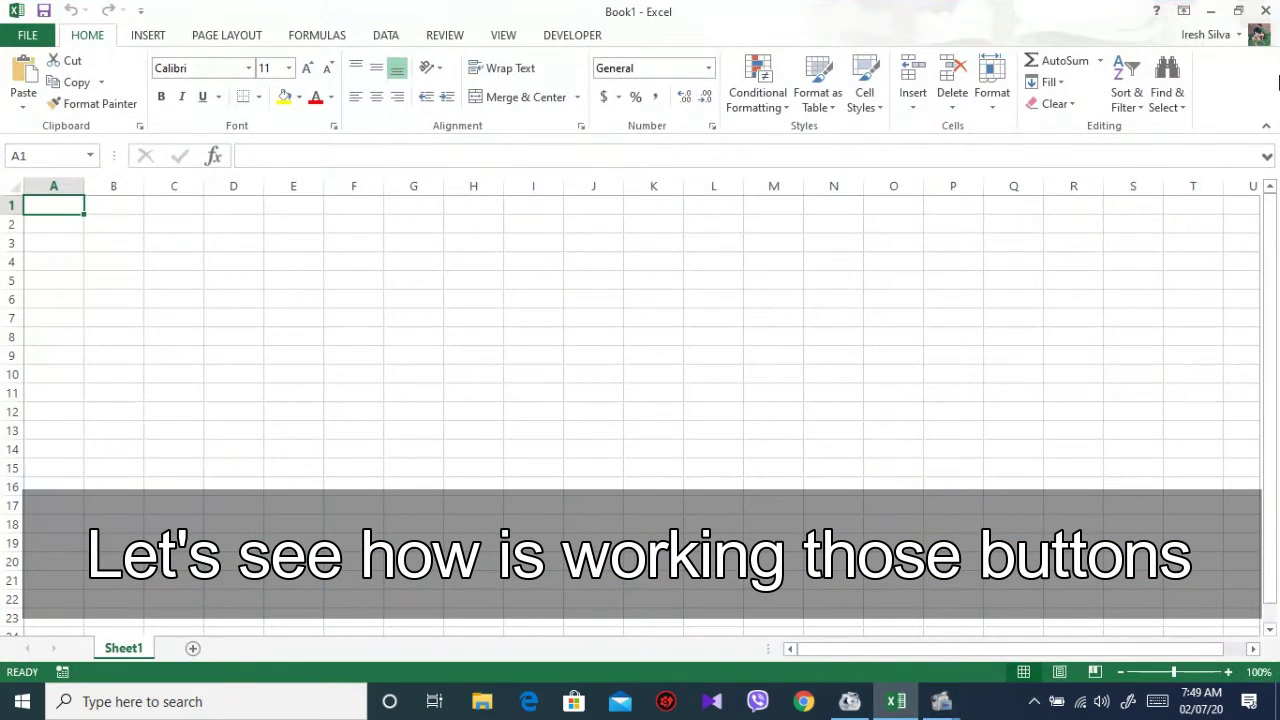
{"action": "left_click", "coordinate": [1238, 11]}
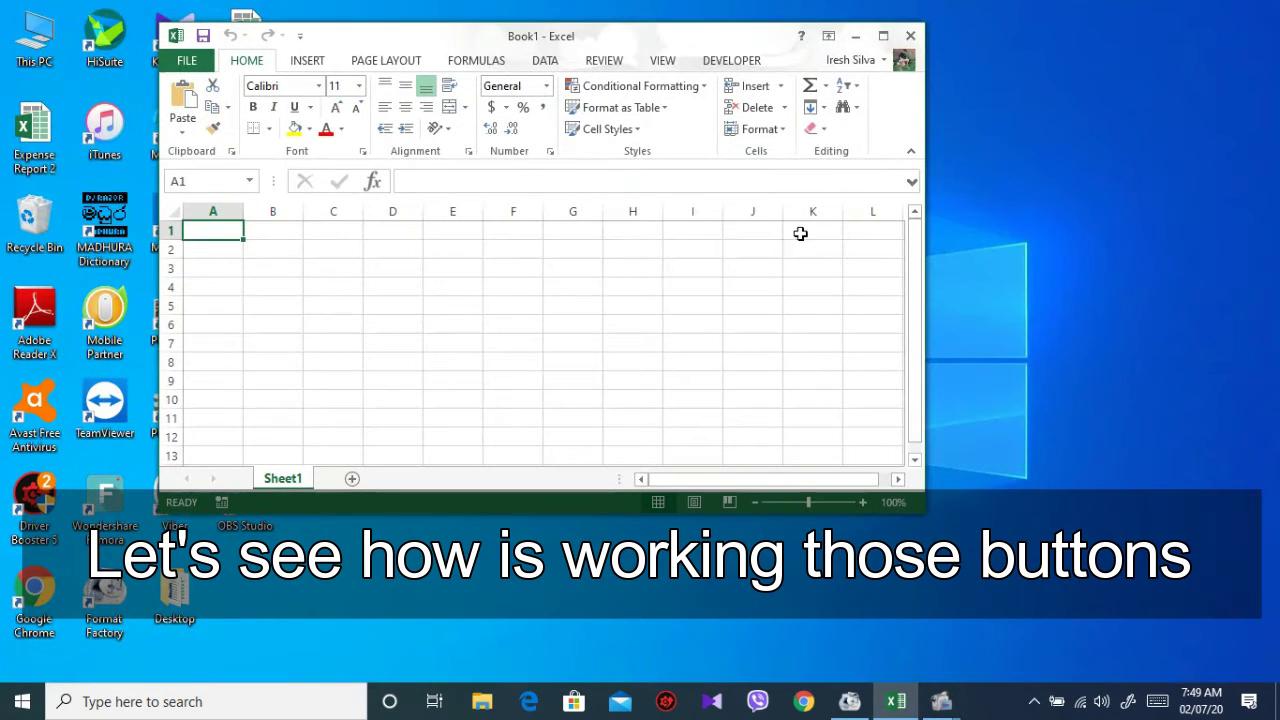
{"action": "left_click", "coordinate": [883, 36]}
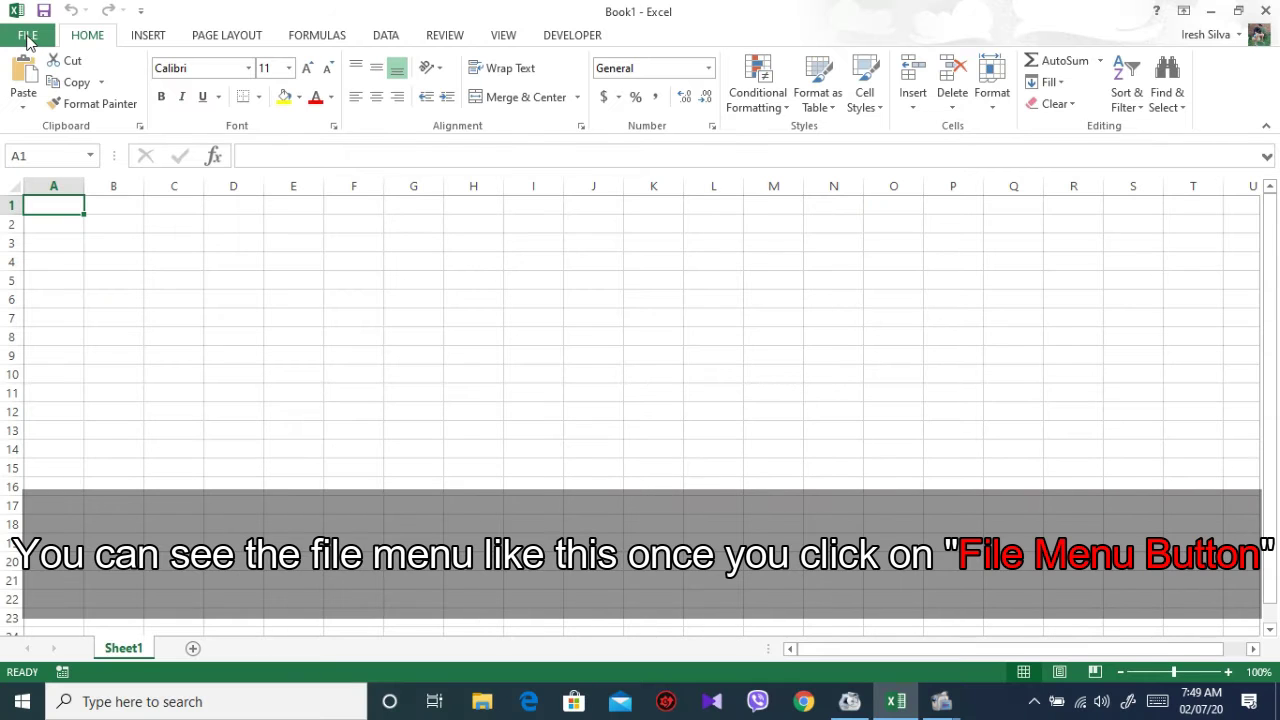
View the workbook's Info page in the backstage area and return to the worksheet.
{"action": "left_click", "coordinate": [119, 118]}
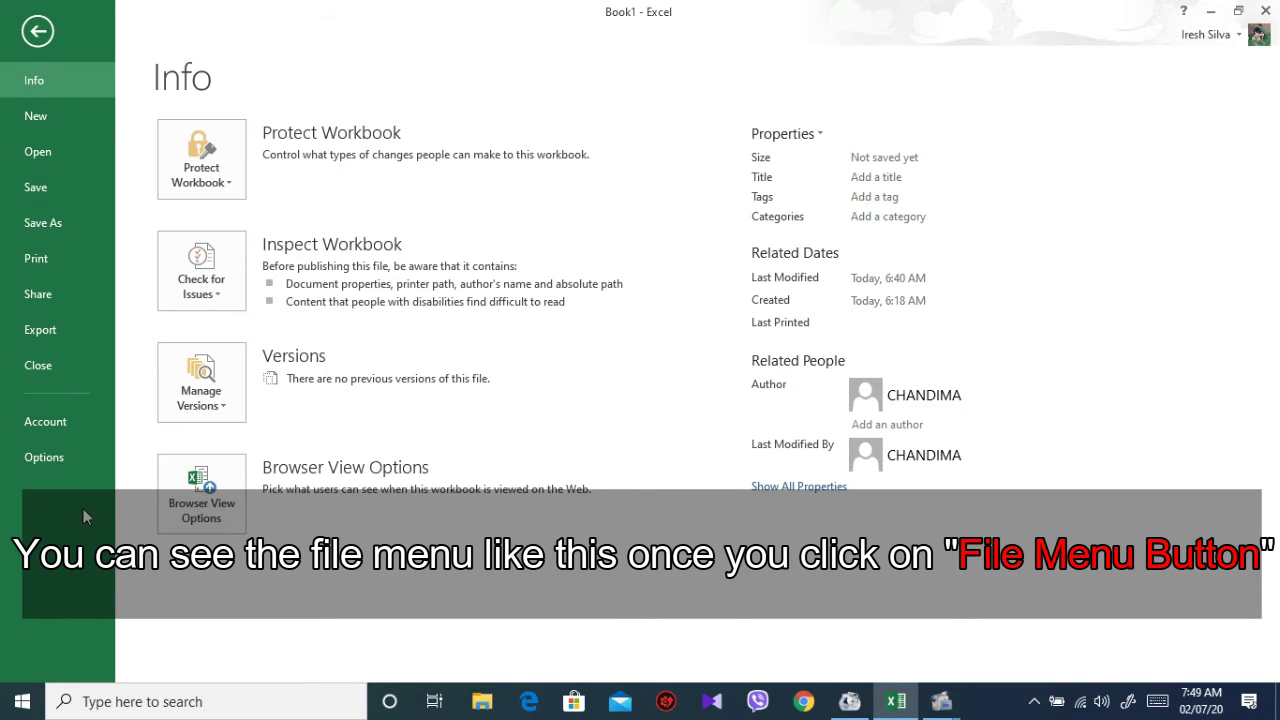
{"action": "left_click", "coordinate": [37, 32]}
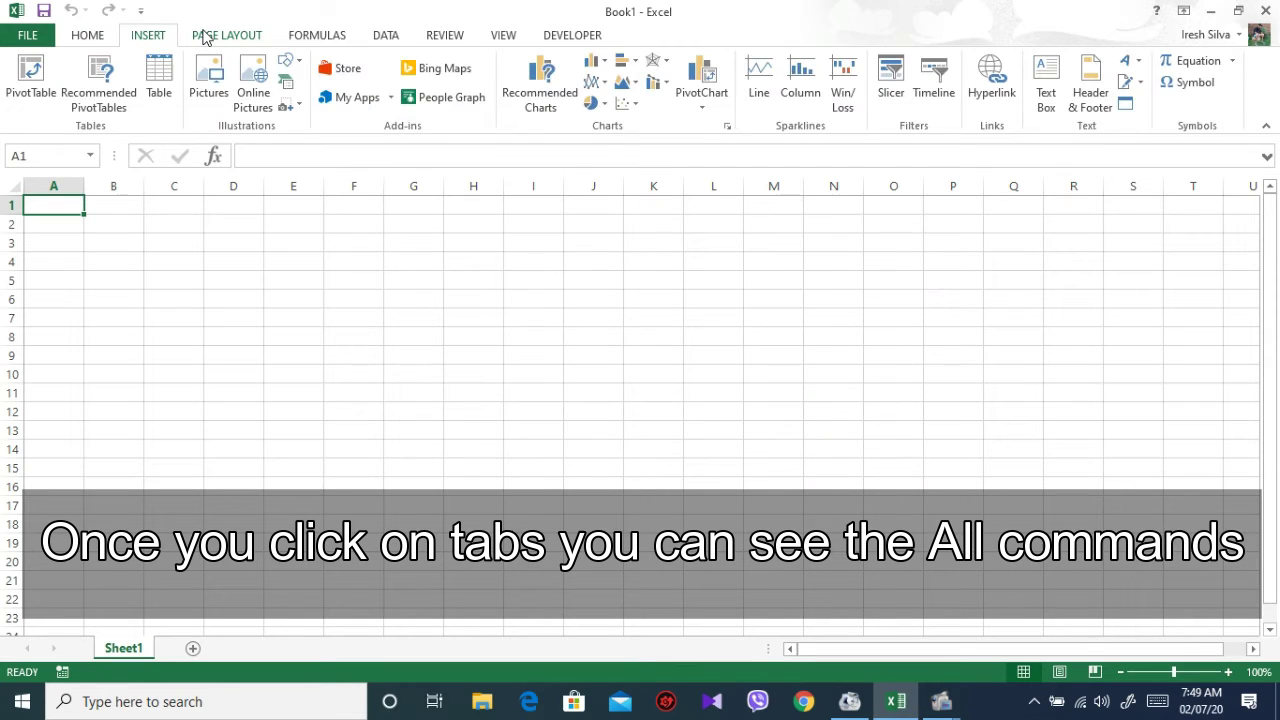
Look through the Page Layout, Formulas, Data, Review, View and Developer command sets and return to the Home commands.
{"action": "left_click", "coordinate": [204, 36]}
{"action": "left_click", "coordinate": [308, 36]}
{"action": "left_click", "coordinate": [380, 38]}
{"action": "left_click", "coordinate": [448, 38]}
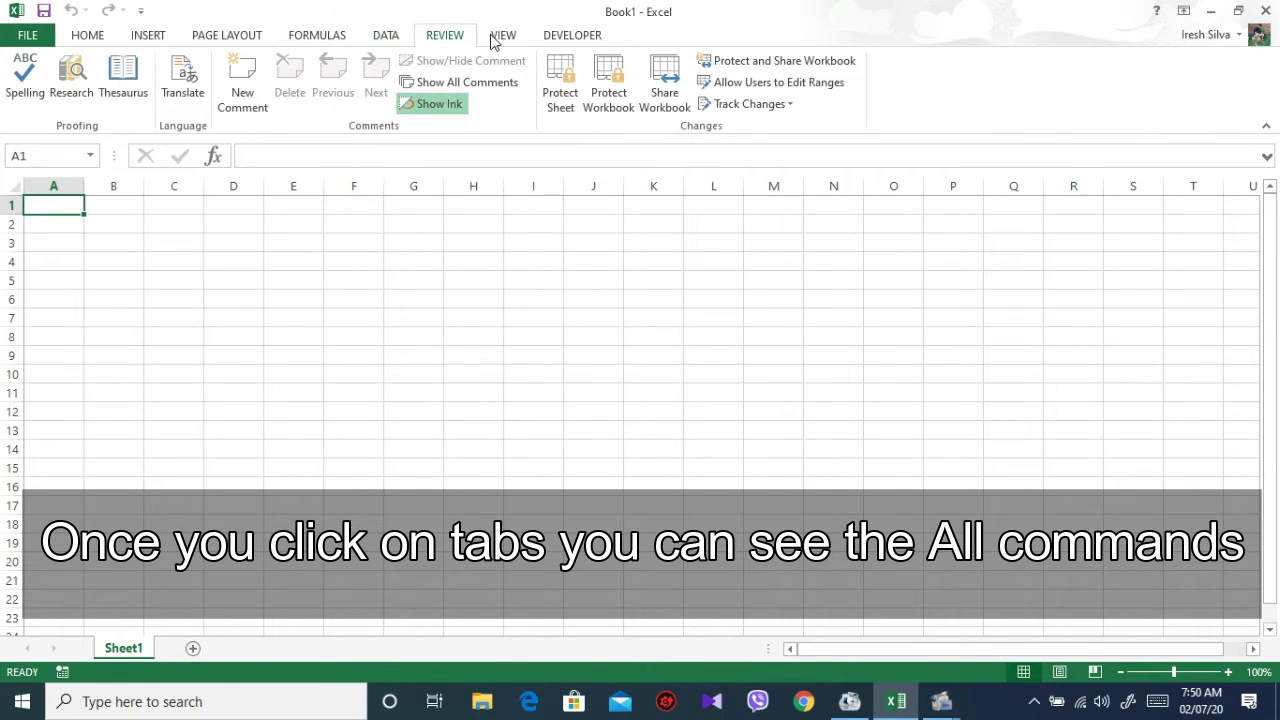
{"action": "left_click", "coordinate": [504, 38]}
{"action": "left_click", "coordinate": [556, 37]}
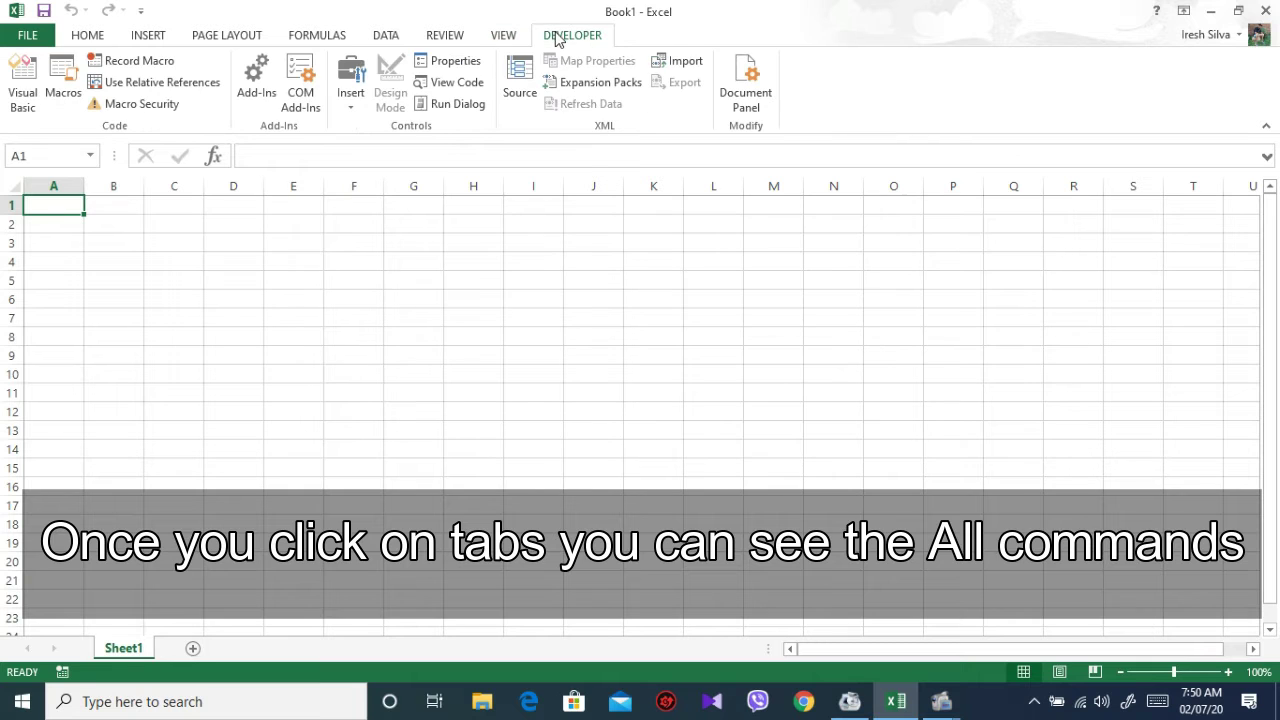
{"action": "left_click", "coordinate": [79, 42]}
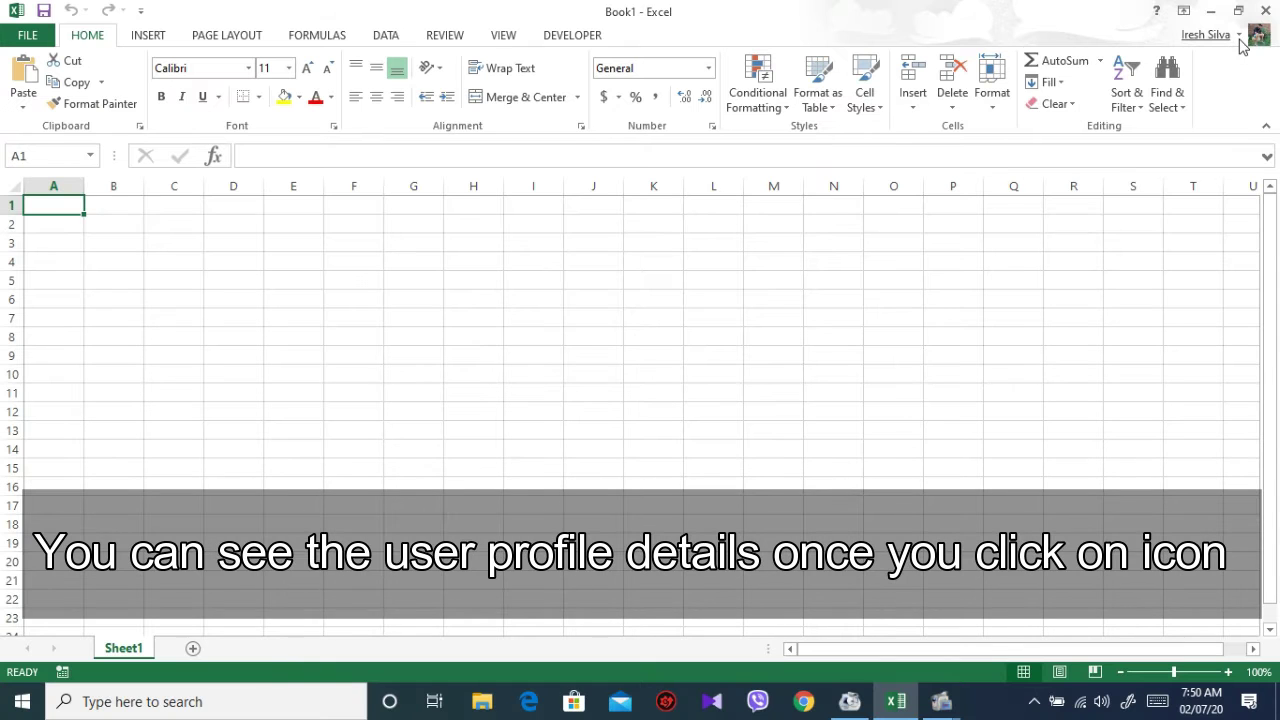
Show the signed-in user's account profile details and close them.
{"action": "left_click", "coordinate": [1106, 120]}
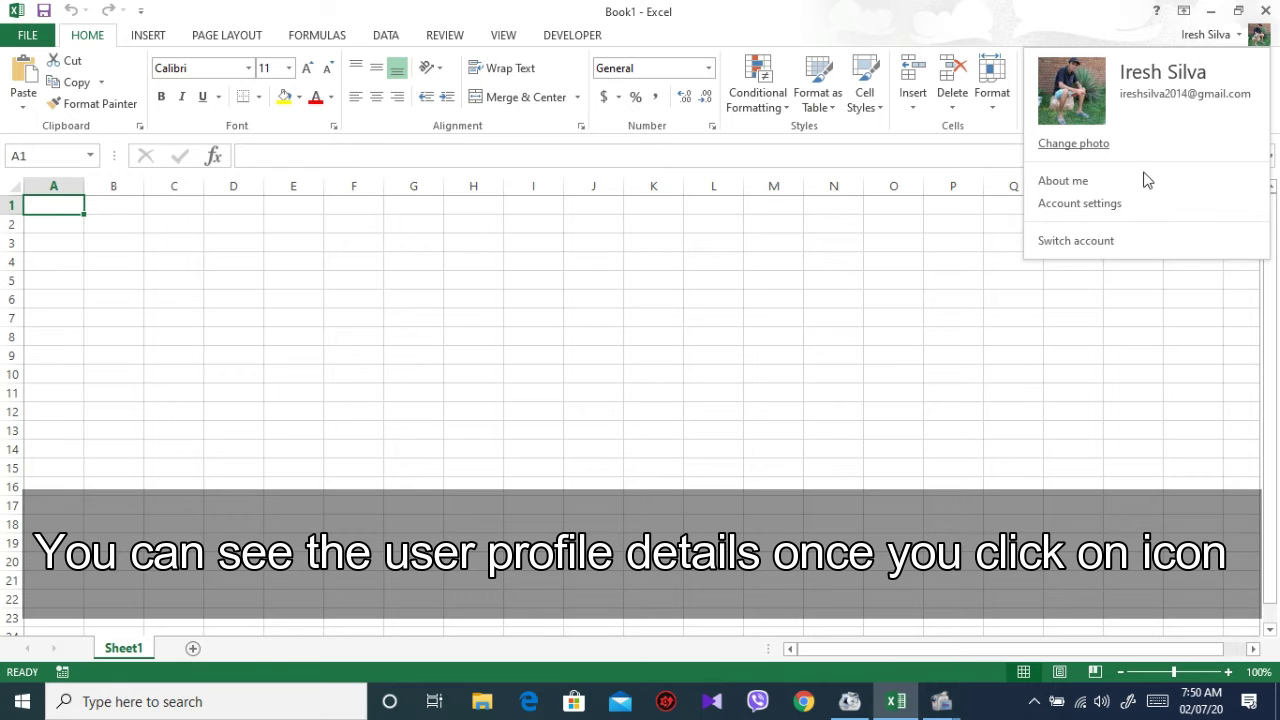
{"action": "left_click", "coordinate": [1101, 42]}
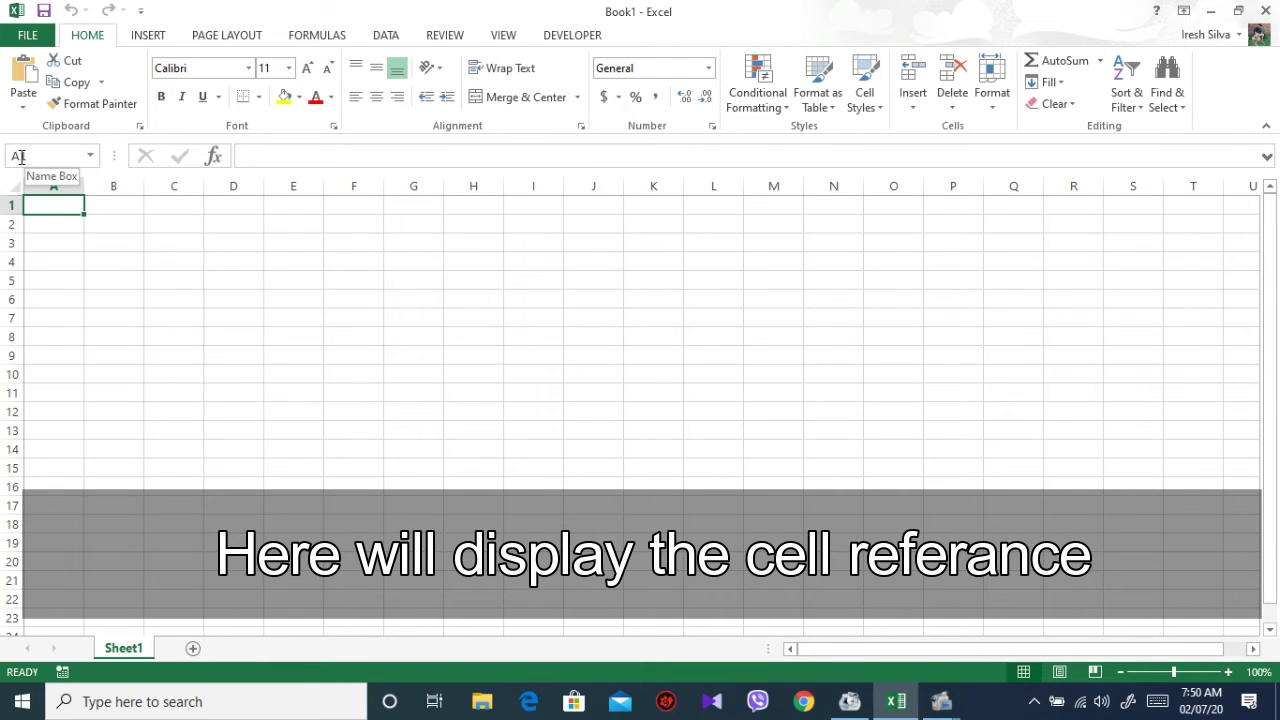
Select cell G9, jump to the sheet's last row and last column, and return to cell A1.
{"action": "left_click", "coordinate": [424, 359]}
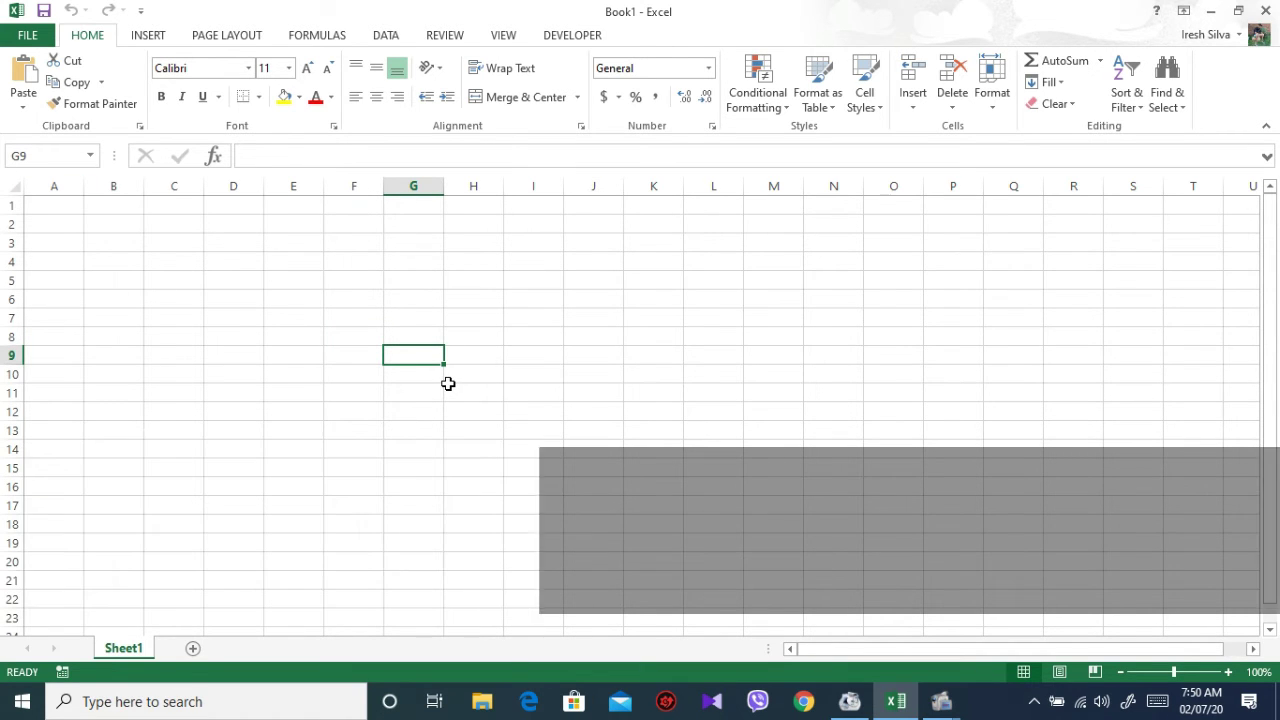
{"action": "key", "text": "ctrl+Down"}
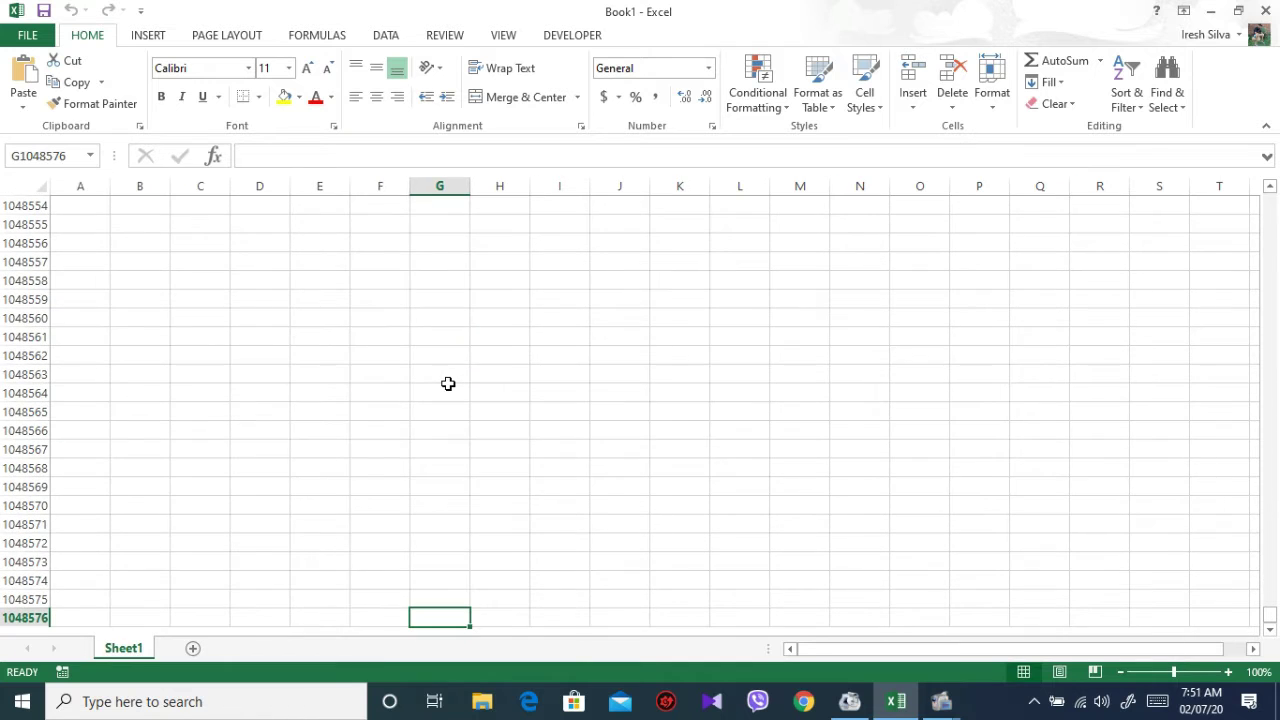
{"action": "key", "text": "ctrl+Right"}
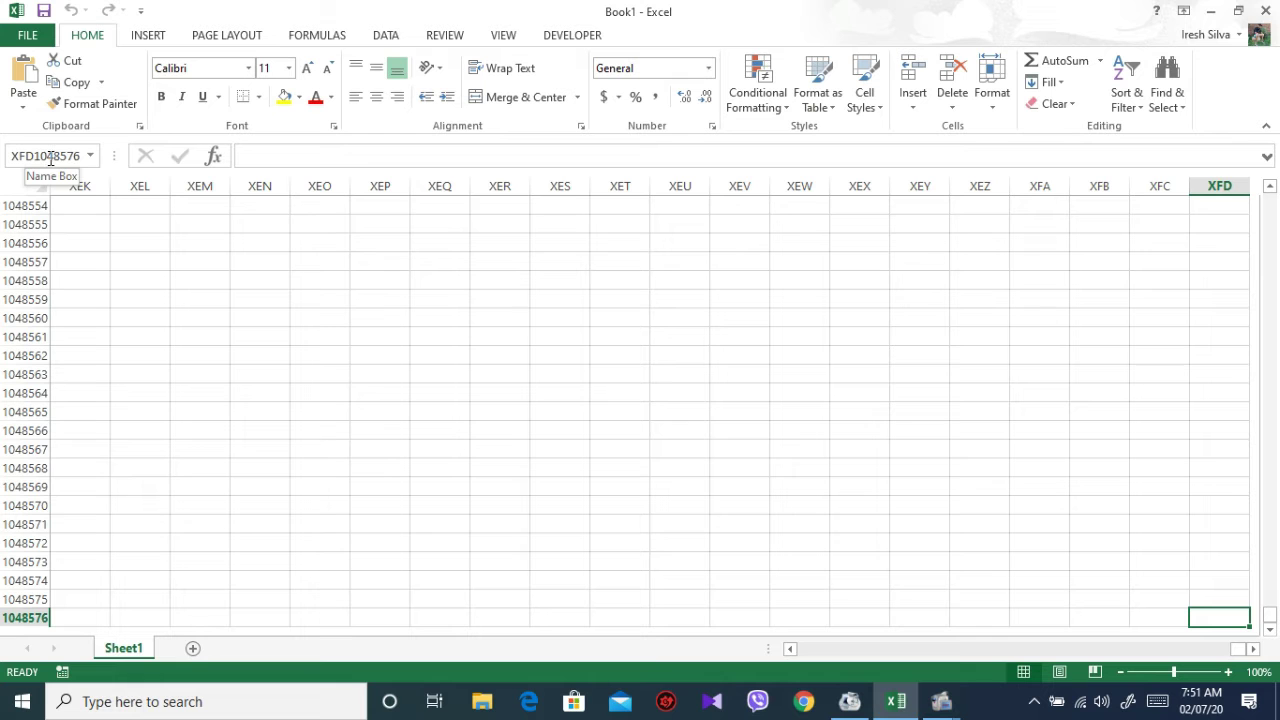
{"action": "key", "text": "ctrl+Left"}
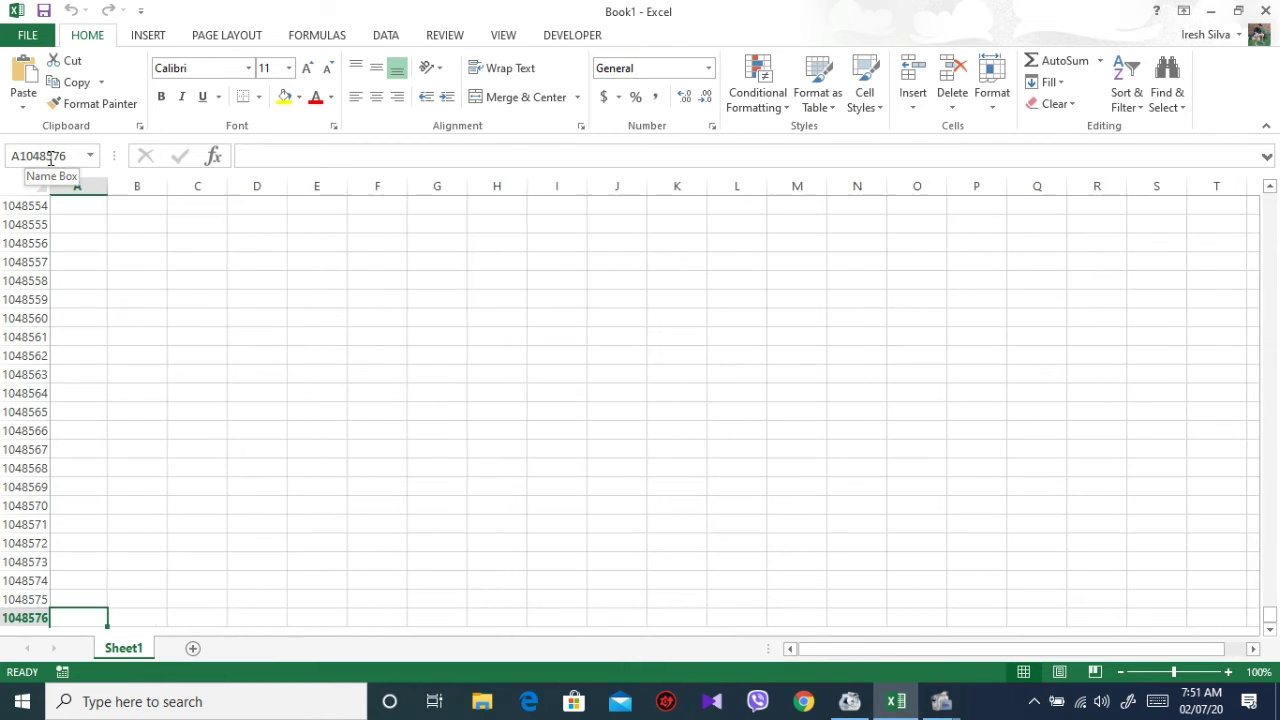
{"action": "key", "text": "ctrl+Up"}
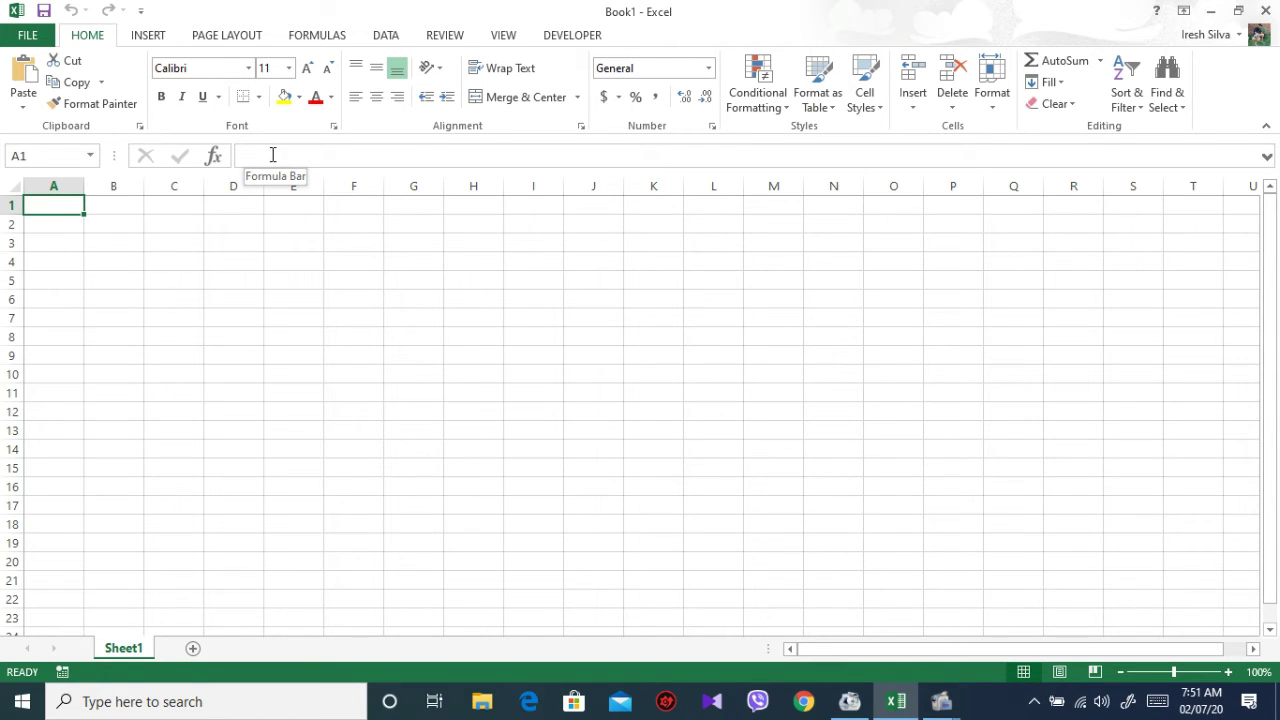
Enter "fghf" directly in cell D4 and "ghgj" in cell D5 through the formula bar.
{"action": "left_click", "coordinate": [238, 260]}
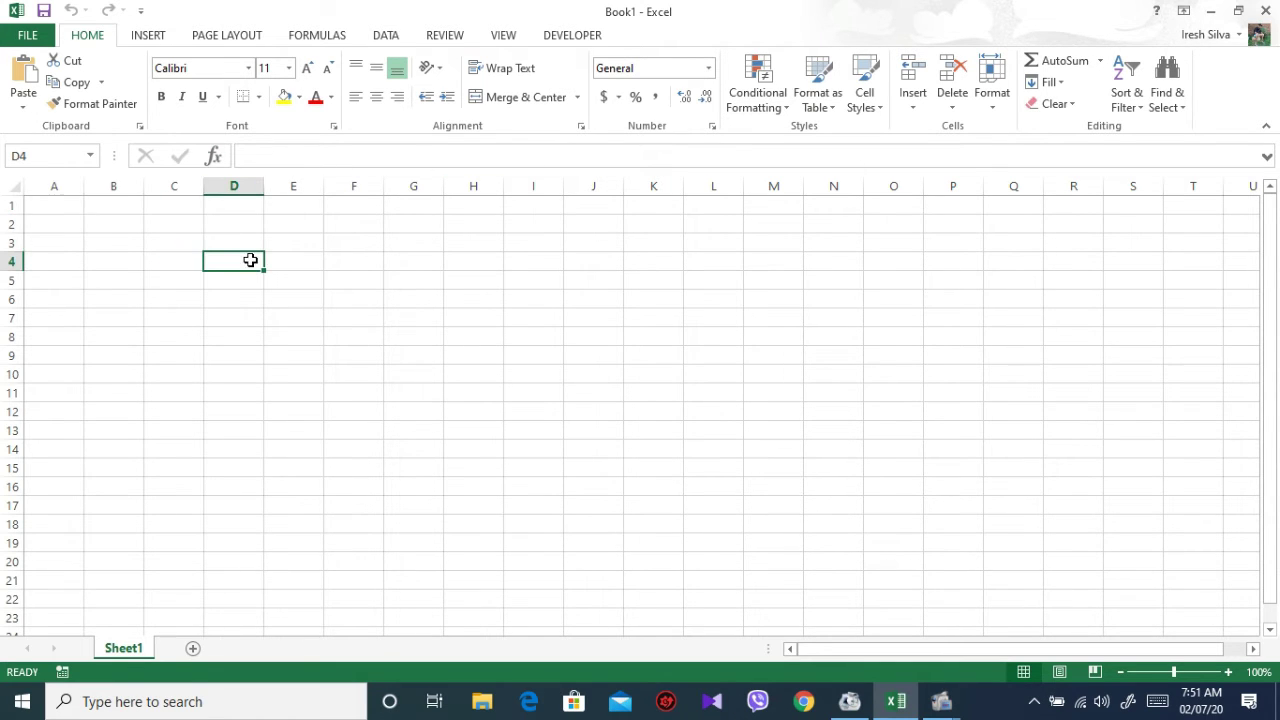
{"action": "type", "text": "fghf"}
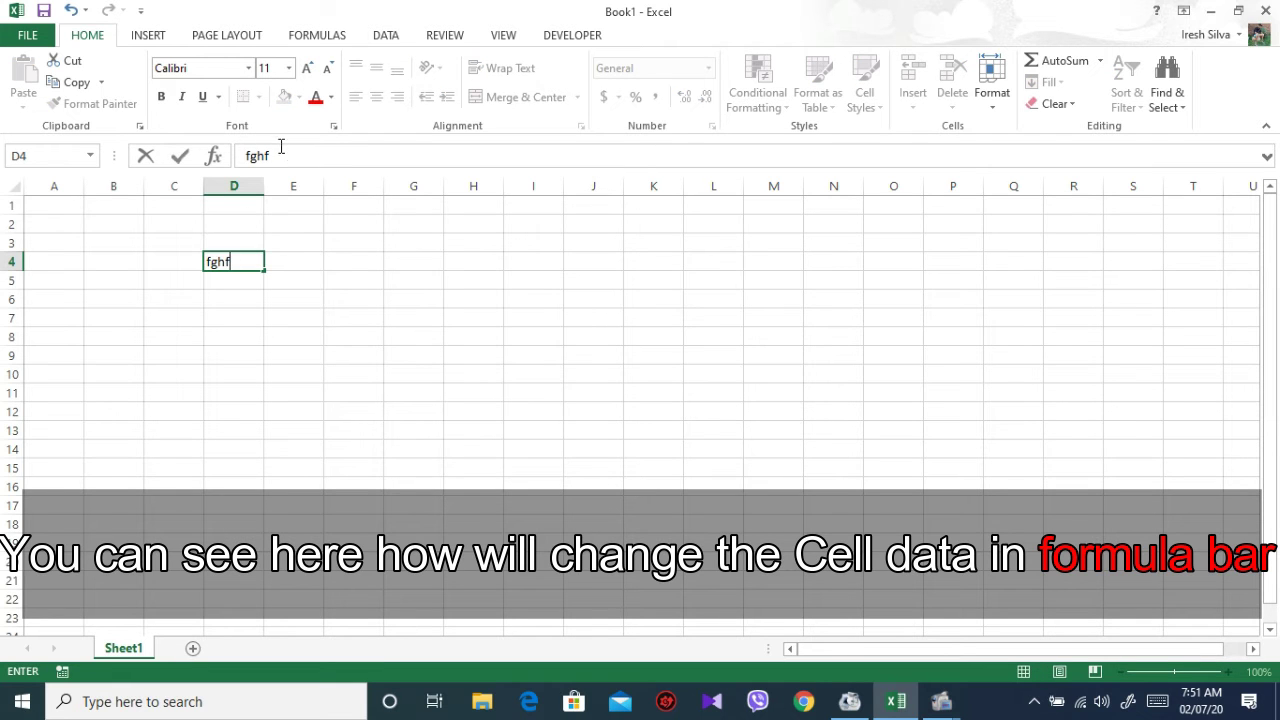
{"action": "key", "text": "Return"}
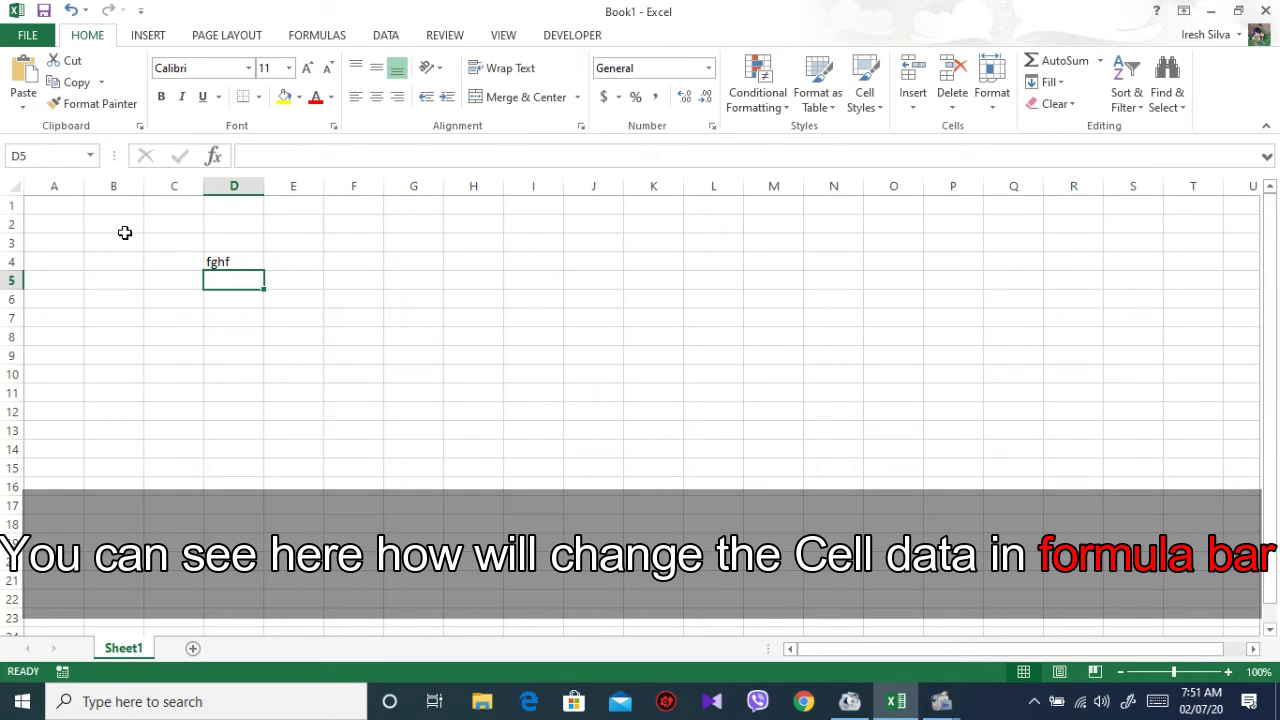
{"action": "left_click", "coordinate": [270, 158]}
{"action": "type", "text": "ghgj"}
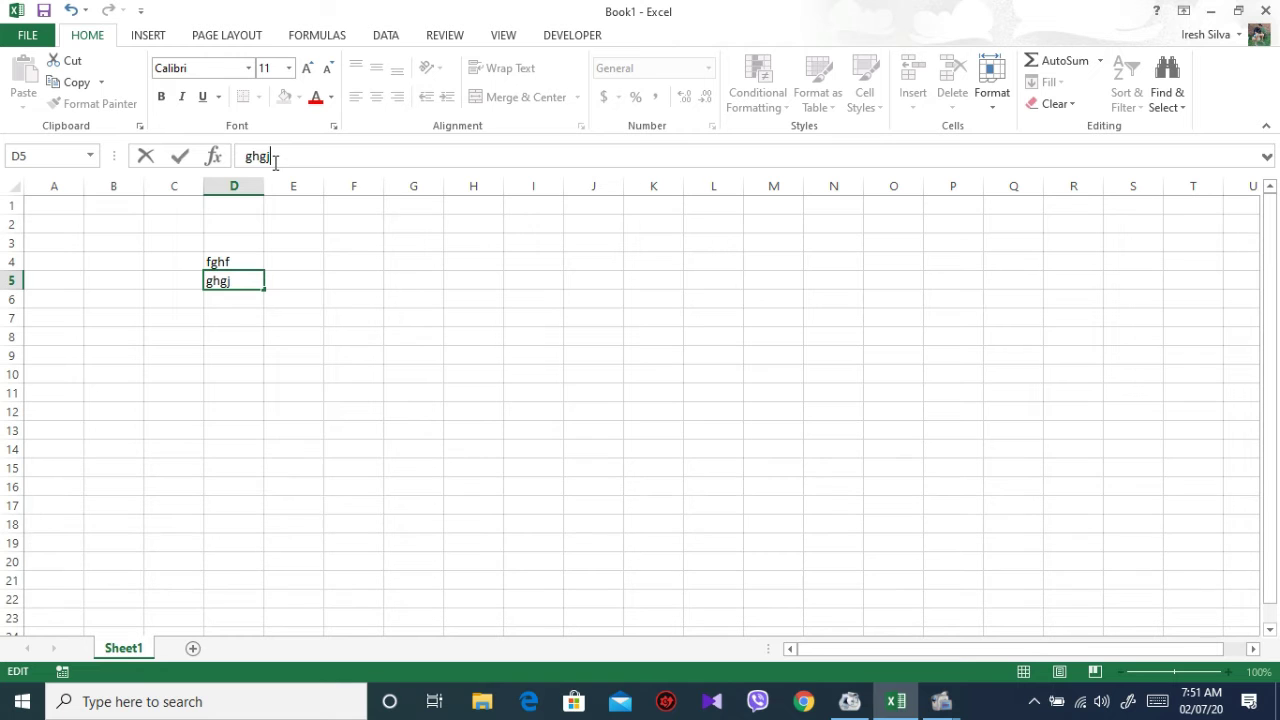
{"action": "key", "text": "Return"}
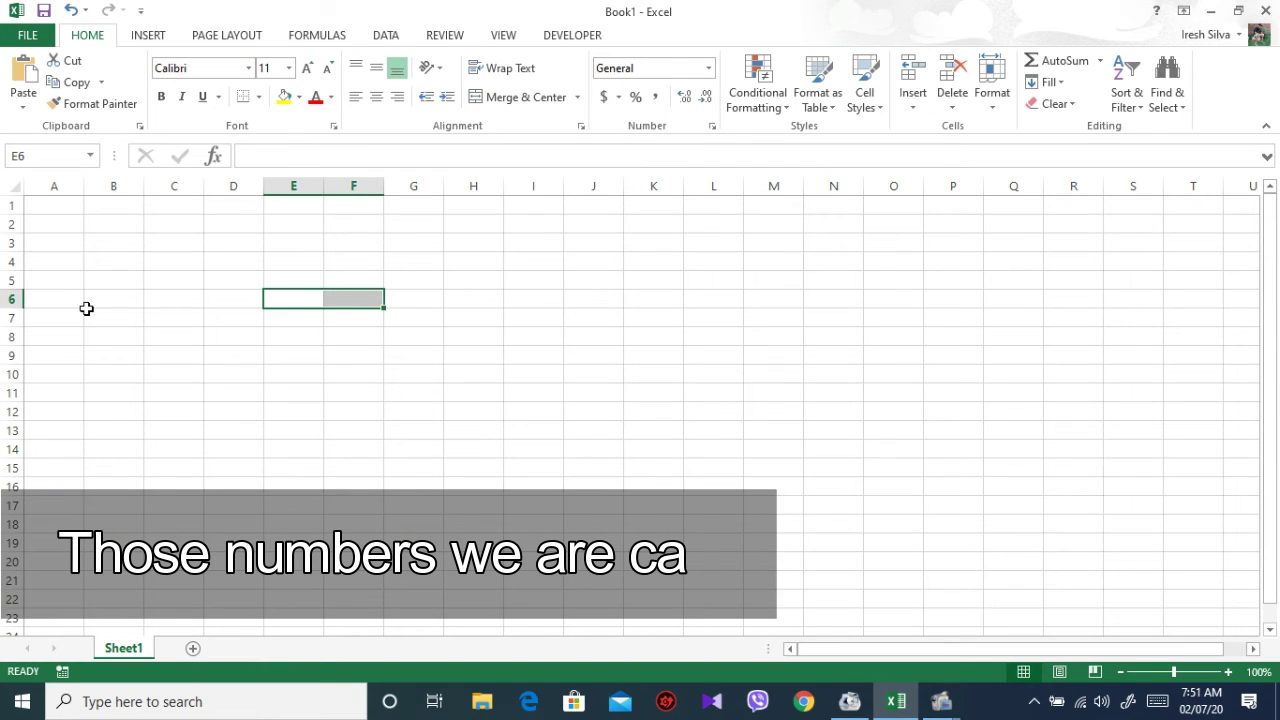
Select the whole of row 6 and the whole of column C to show the headers, ending on cell B6.
{"action": "left_click", "coordinate": [8, 300]}
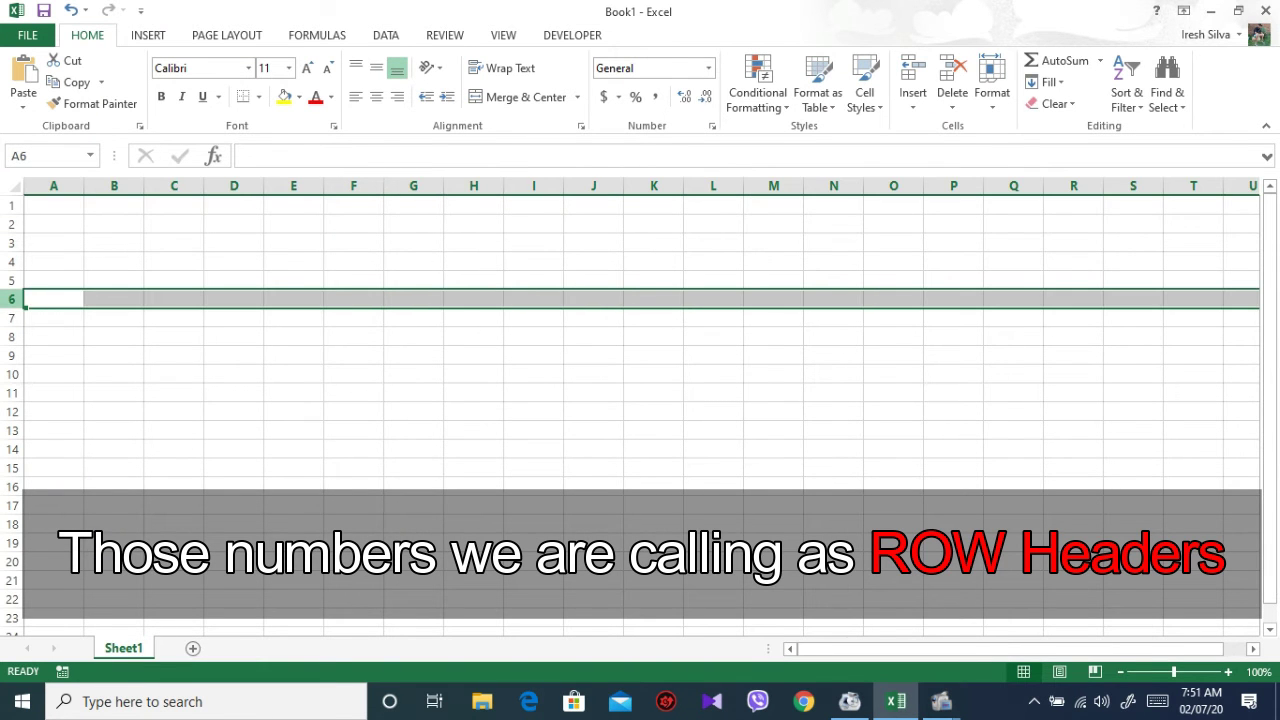
{"action": "left_click", "coordinate": [60, 268]}
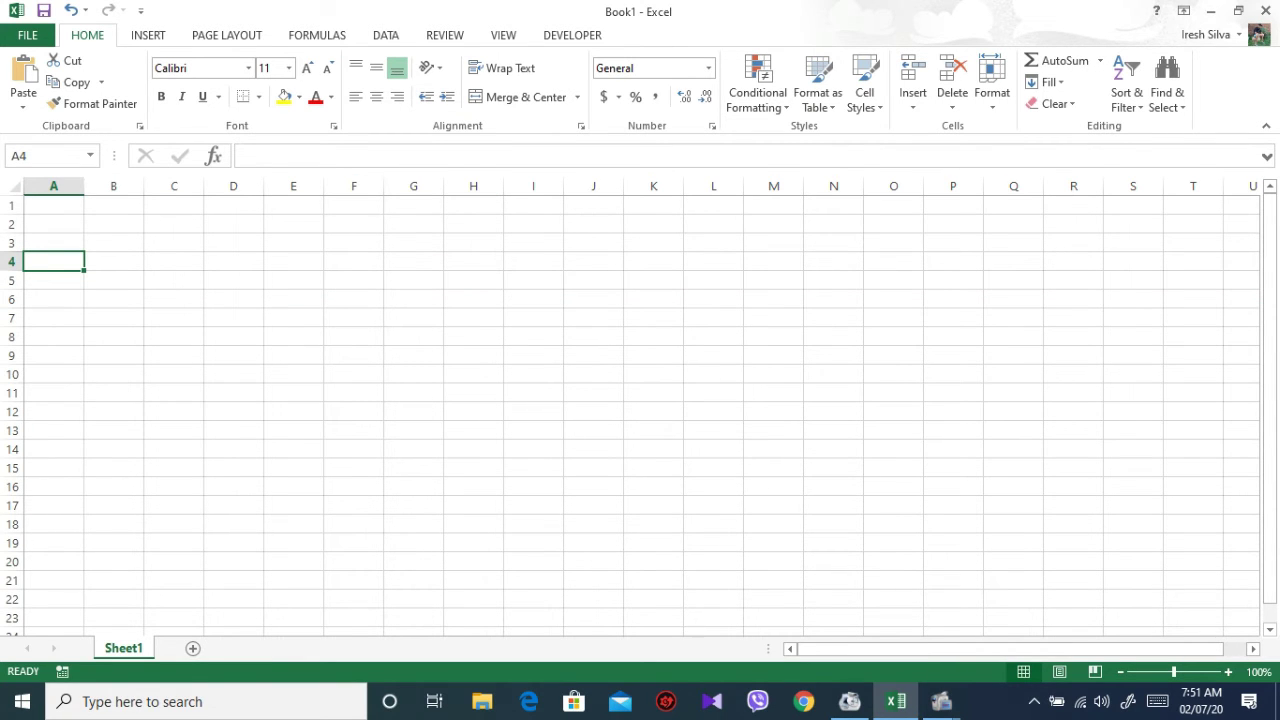
{"action": "left_click", "coordinate": [163, 240]}
{"action": "left_click", "coordinate": [171, 186]}
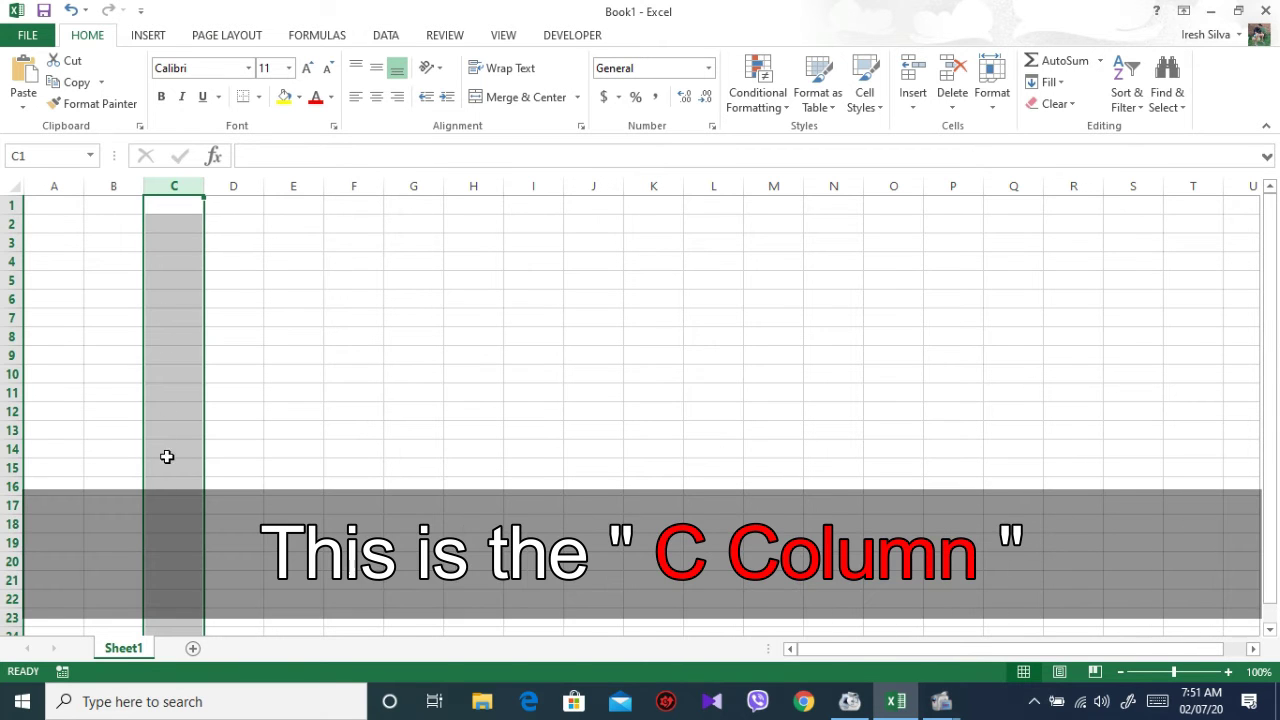
{"action": "left_click", "coordinate": [126, 294]}
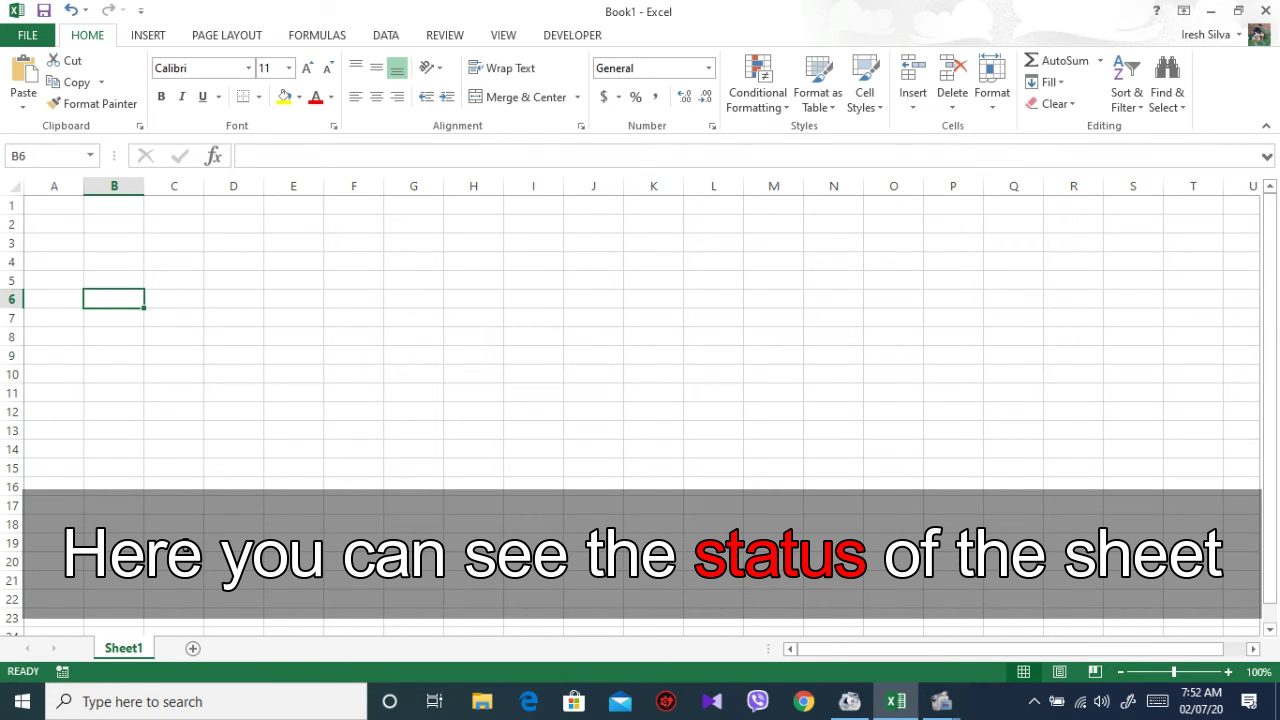
Enter "sd" in cell C19 to check the sheet's status indicator, and clear the cell again.
{"action": "left_click", "coordinate": [199, 541]}
{"action": "type", "text": "sd"}
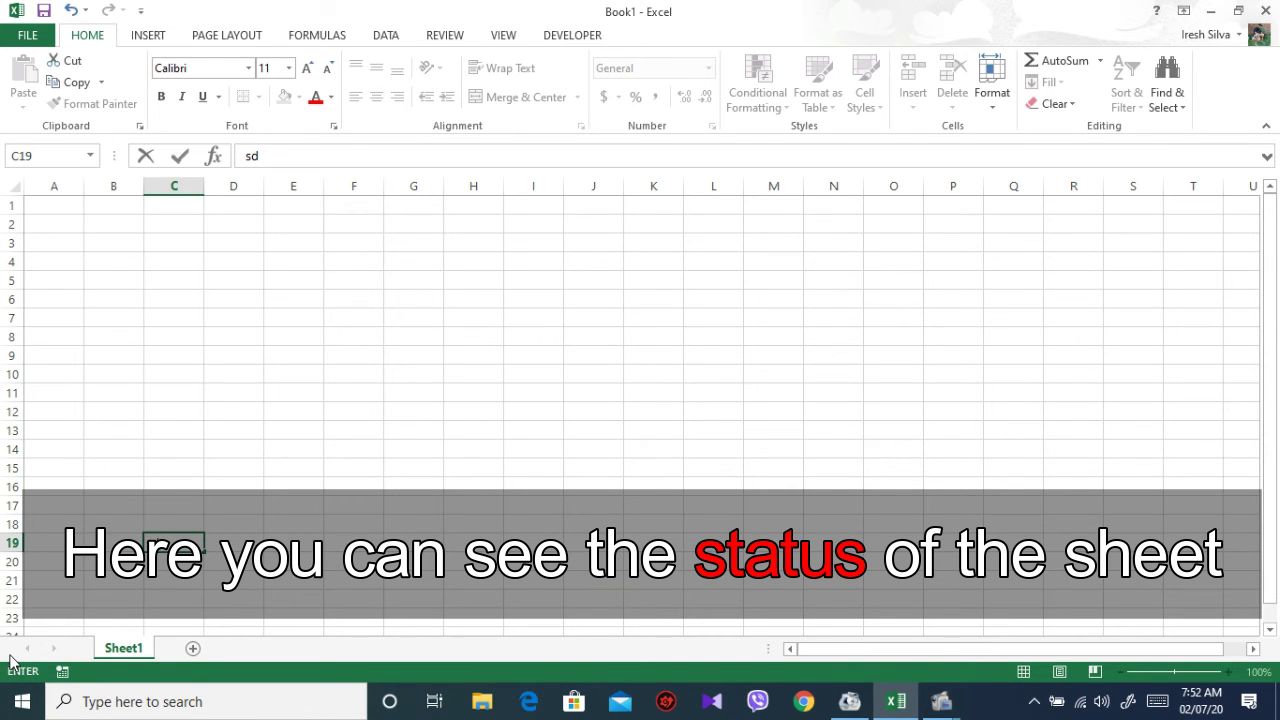
{"action": "key", "text": "Return"}
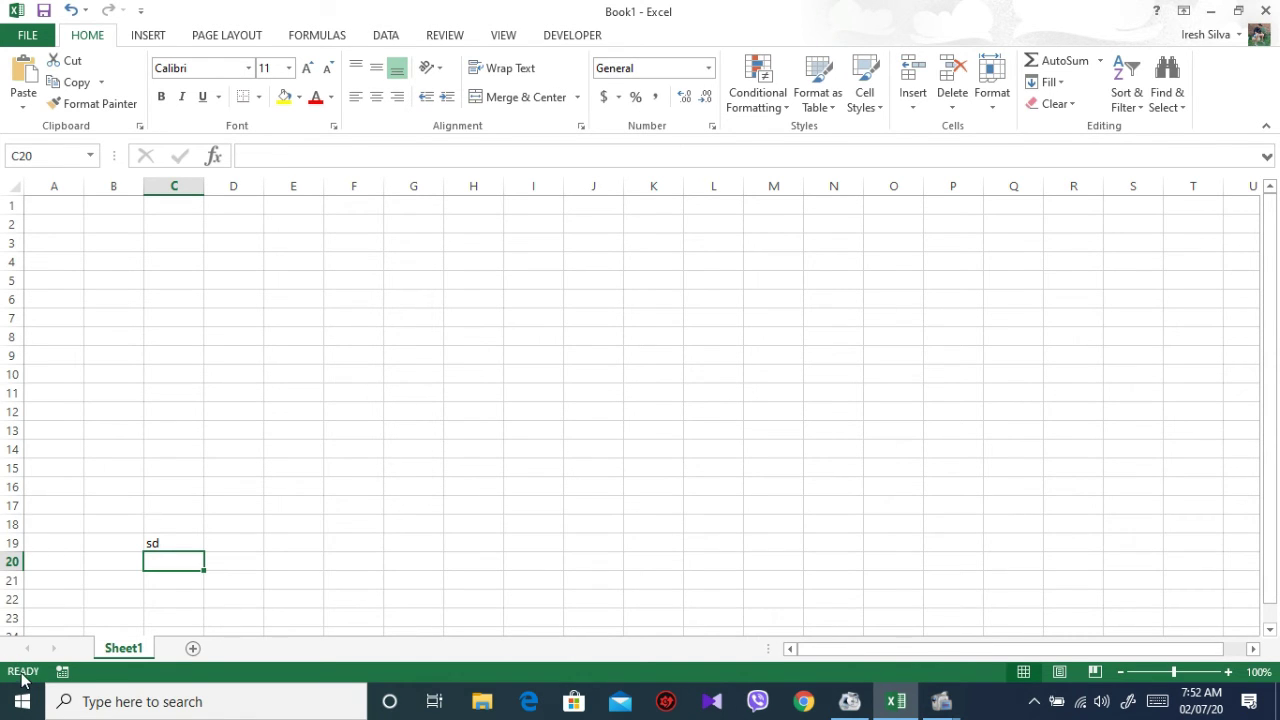
{"action": "left_click", "coordinate": [197, 546]}
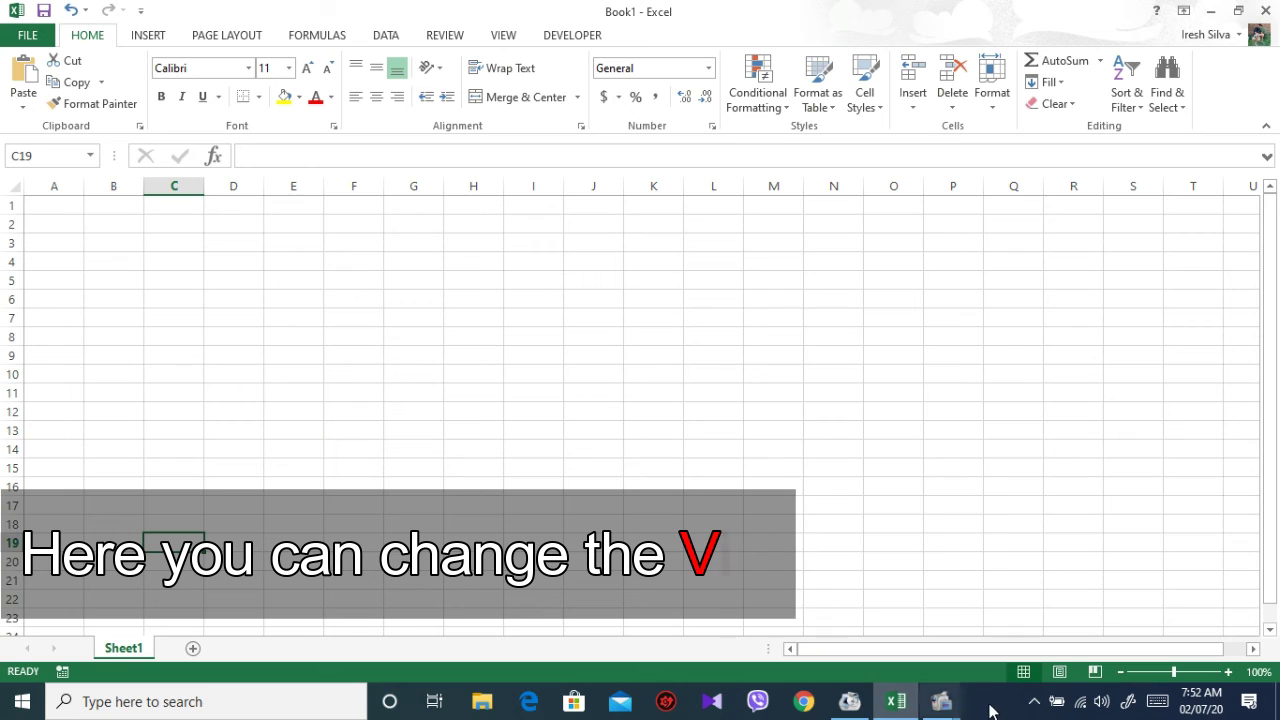
Switch the worksheet to Page Layout view.
{"action": "left_click", "coordinate": [1059, 671]}
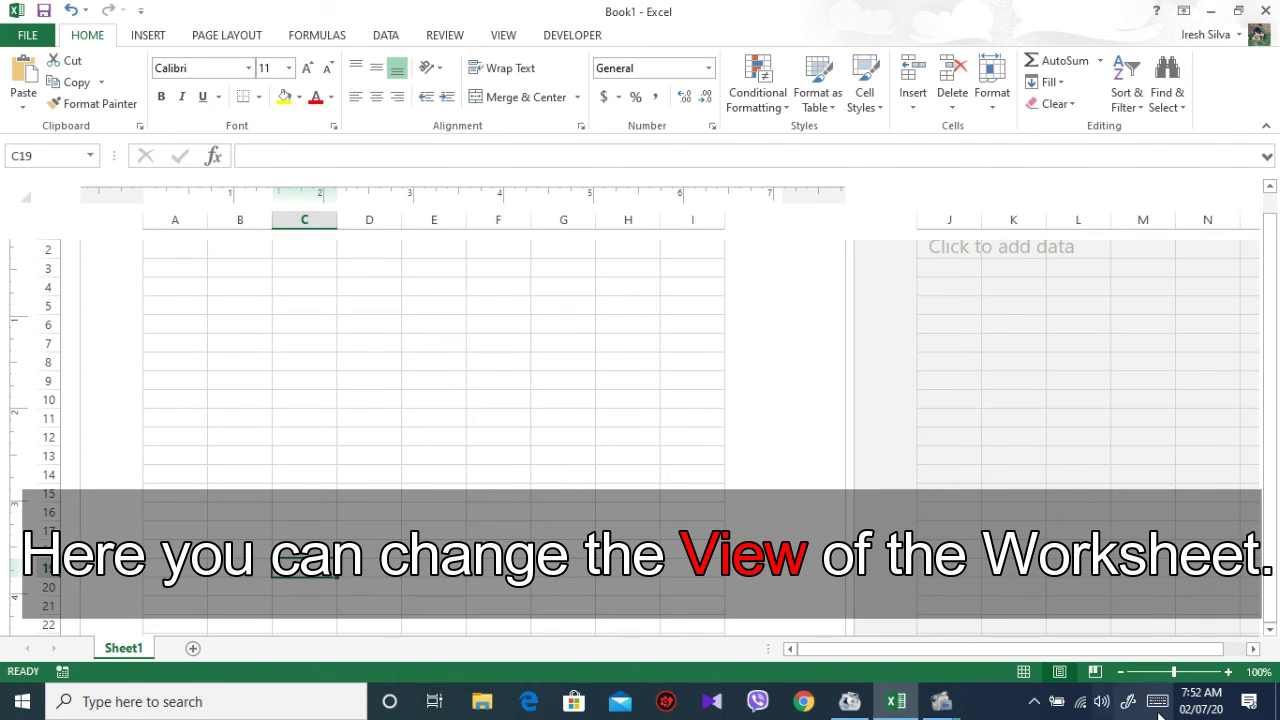
Switch the worksheet to Page Break Preview and return it to Normal view at 100% zoom.
{"action": "left_click", "coordinate": [1093, 673]}
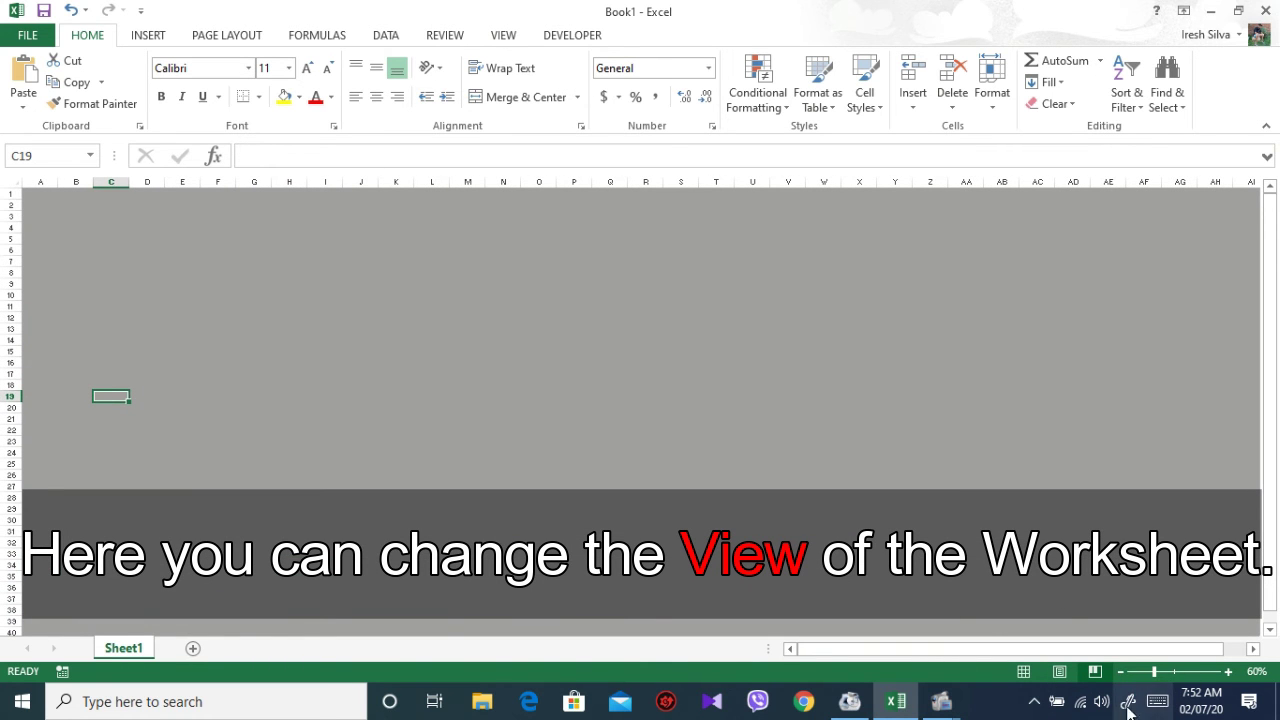
{"action": "left_click", "coordinate": [1025, 674]}
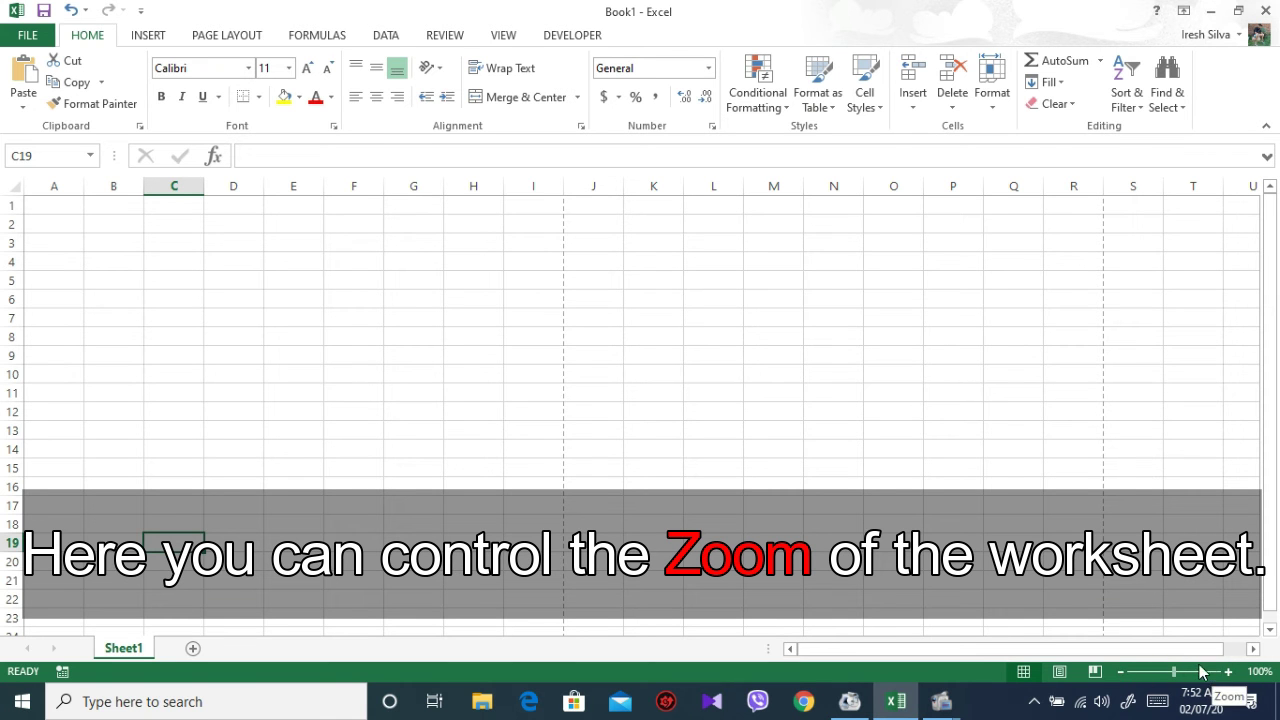
{"action": "mouse_move", "coordinate": [1176, 680]}
{"action": "left_mouse_down"}
{"action": "mouse_move", "coordinate": [1200, 680]}
{"action": "mouse_move", "coordinate": [1150, 677]}
{"action": "mouse_move", "coordinate": [1192, 677]}
{"action": "mouse_move", "coordinate": [1165, 678]}
{"action": "mouse_move", "coordinate": [1180, 681]}
{"action": "left_mouse_up"}
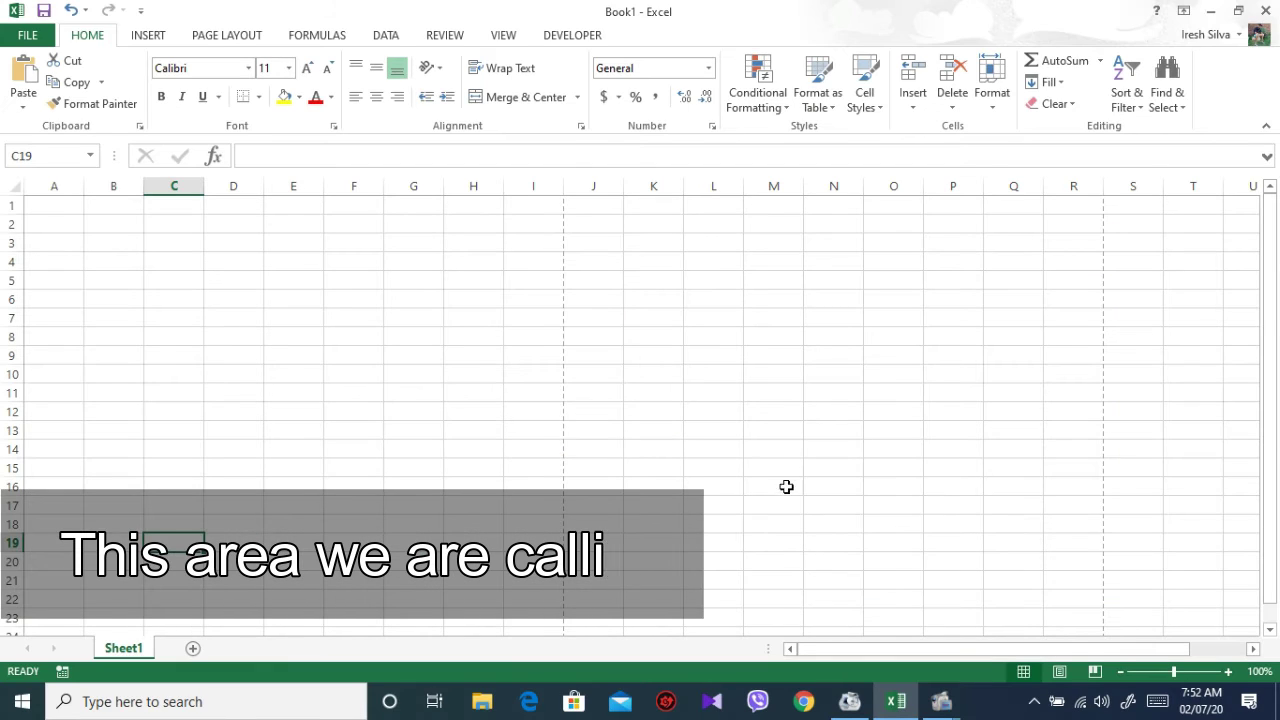
Select the visible worksheet area starting from cell A1, and clear the selection by selecting cell H9.
{"action": "left_click_drag", "start_coordinate": [48, 208], "coordinate": [1243, 629]}
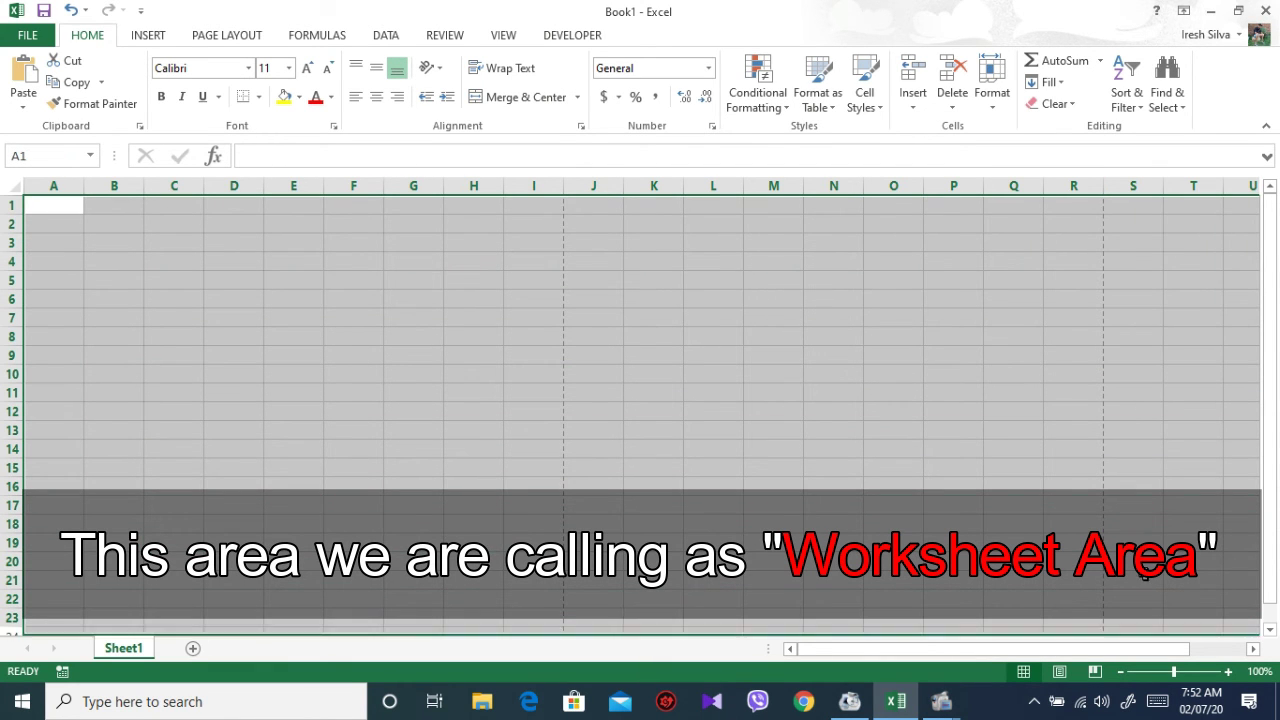
{"action": "left_click", "coordinate": [498, 354]}
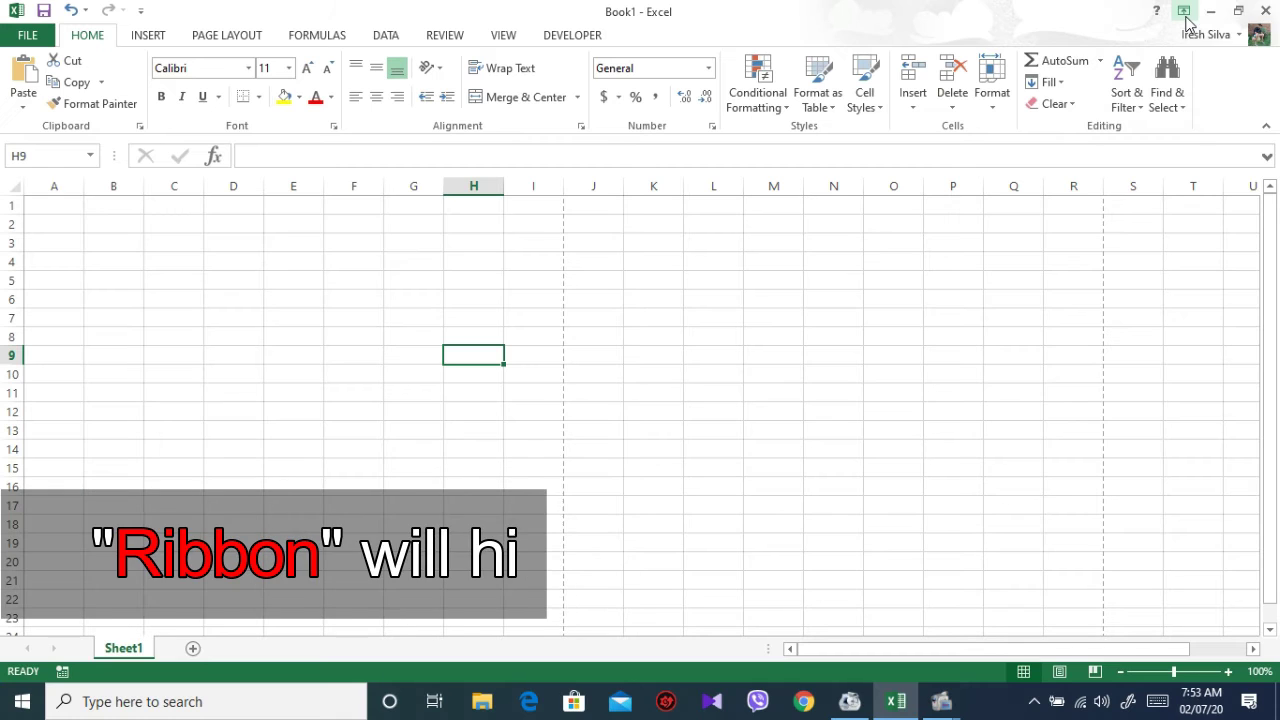
Cycle the ribbon display through Auto-hide Ribbon, Show Tabs, and Show Tabs and Commands.
{"action": "left_click", "coordinate": [1182, 10]}
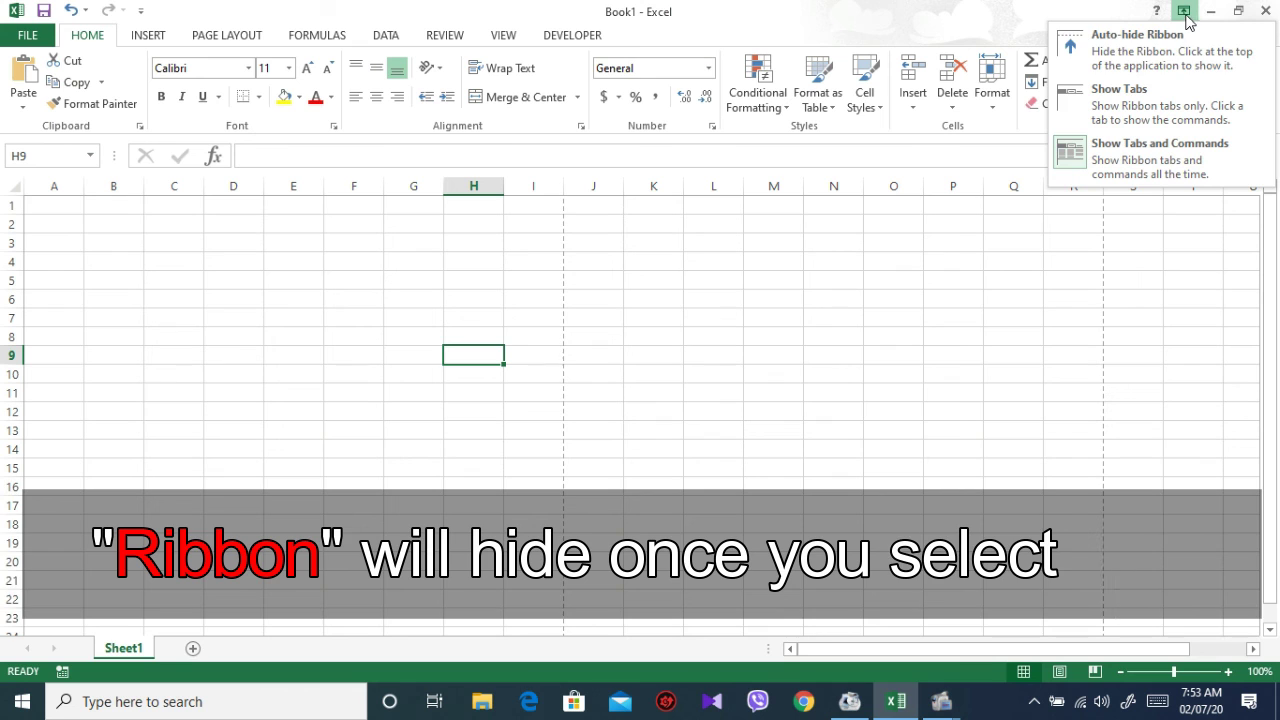
{"action": "left_click", "coordinate": [1098, 39]}
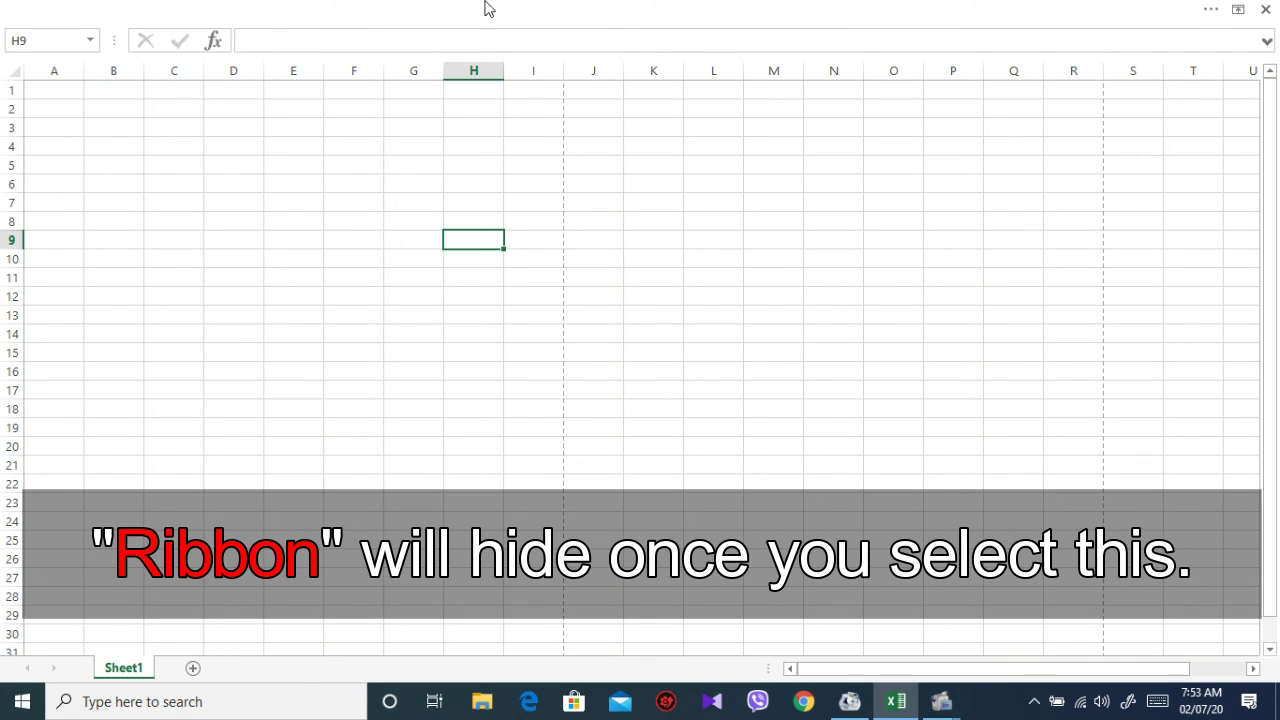
{"action": "left_click", "coordinate": [1237, 10]}
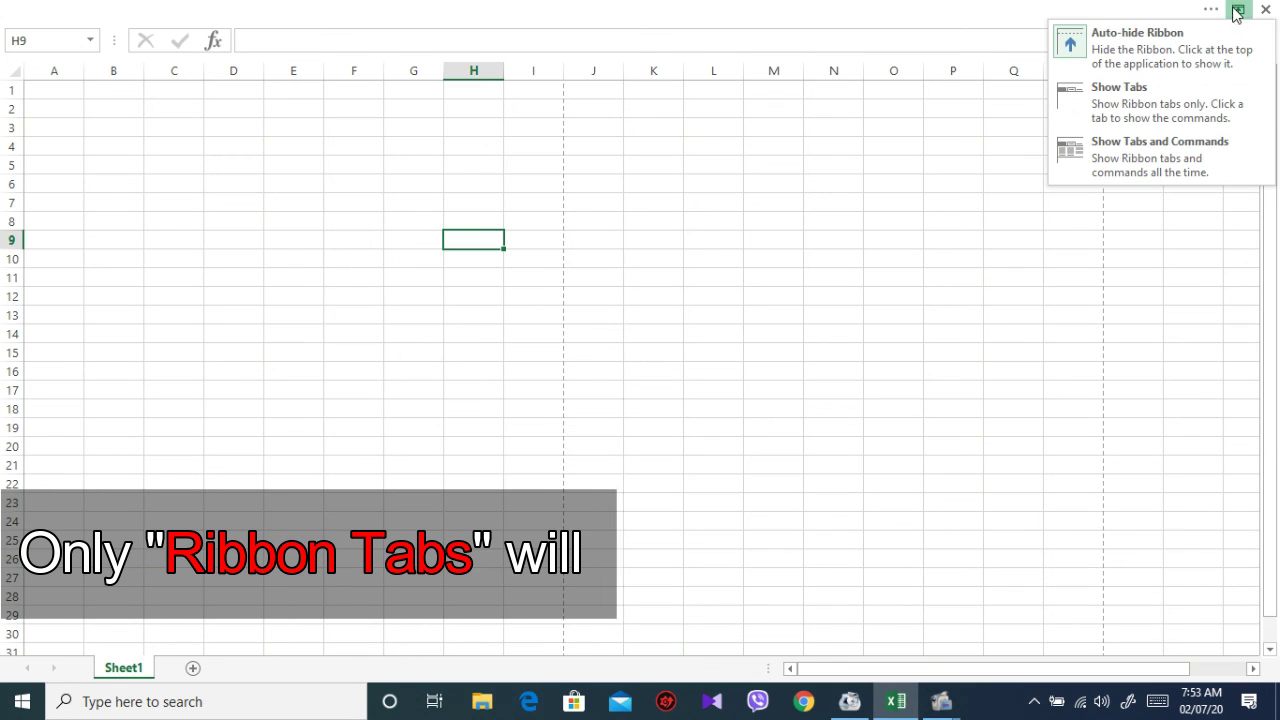
{"action": "left_click", "coordinate": [1136, 97]}
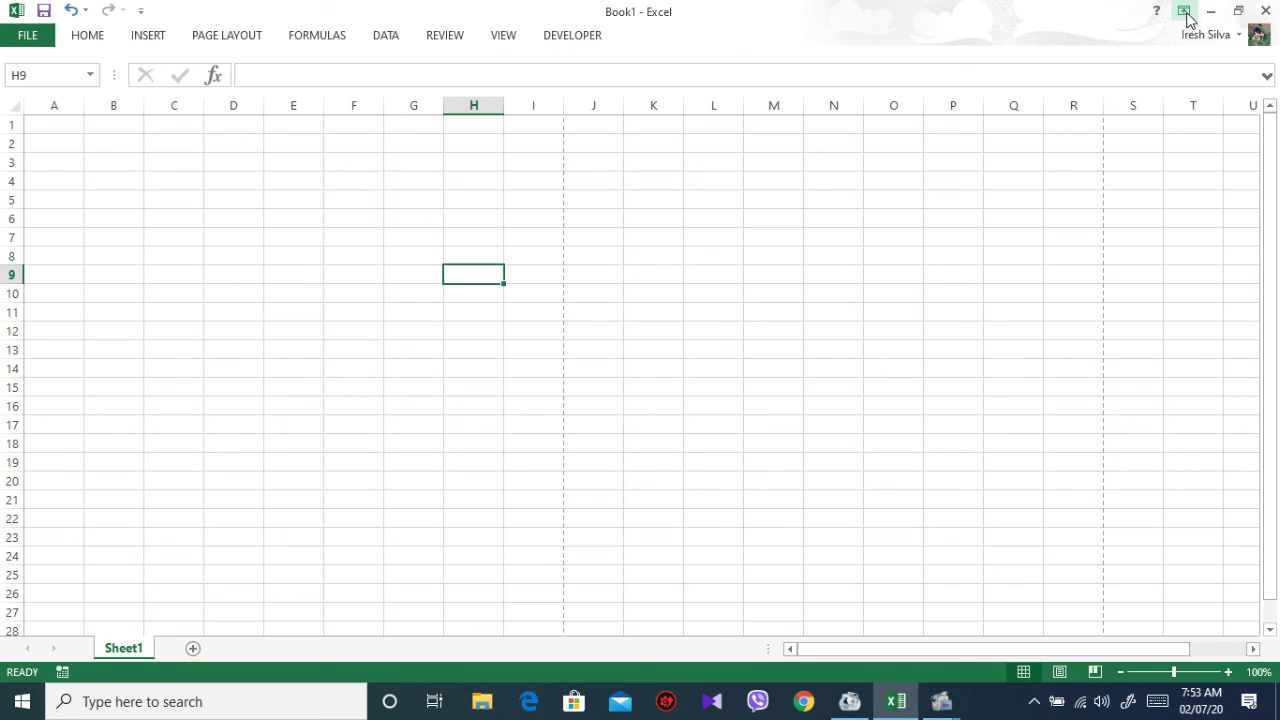
{"action": "left_click", "coordinate": [1185, 12]}
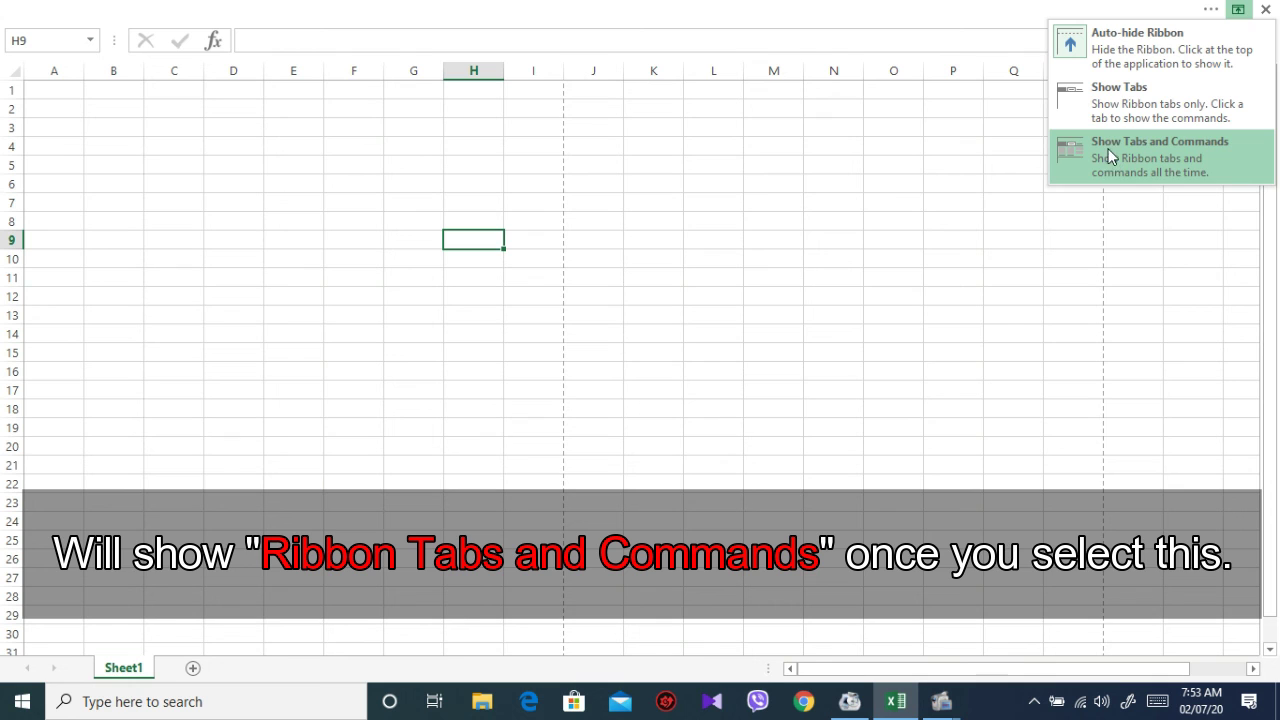
{"action": "left_click", "coordinate": [1140, 143]}
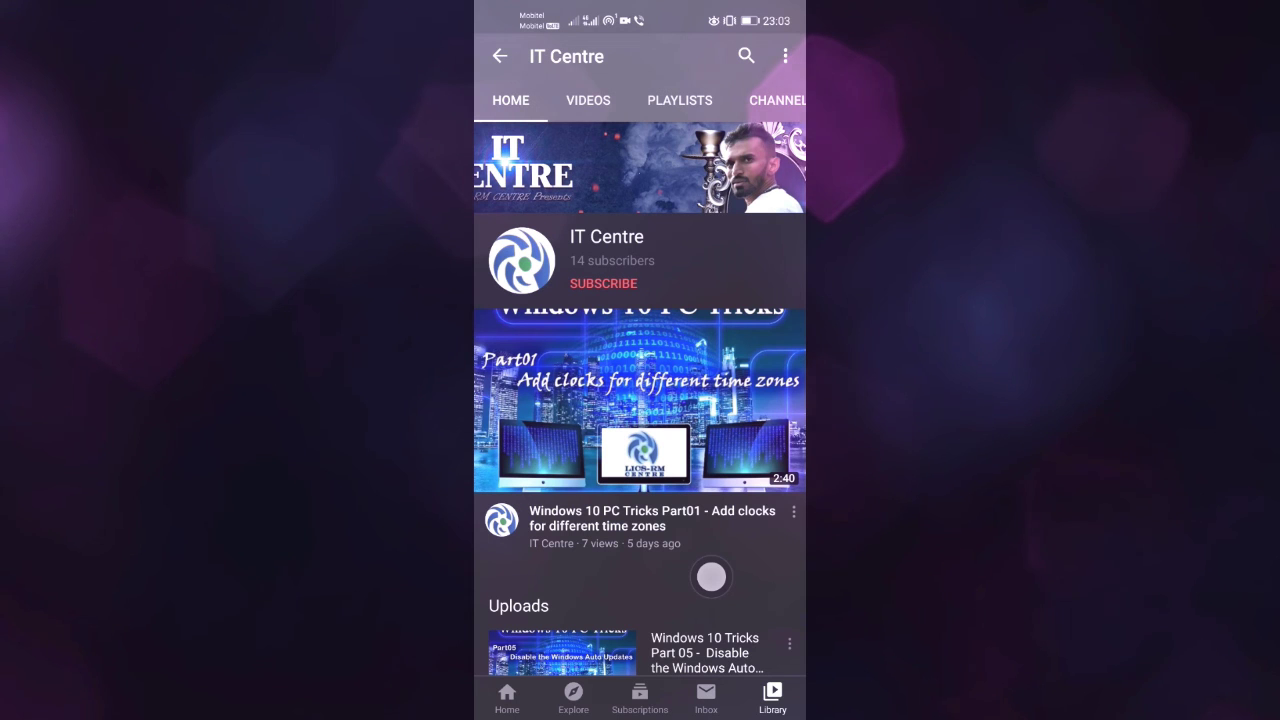
Switch to the YouTube mobile app, subscribe to the IT Centre channel and set its notifications to All.
{"action": "left_click", "coordinate": [603, 283]}
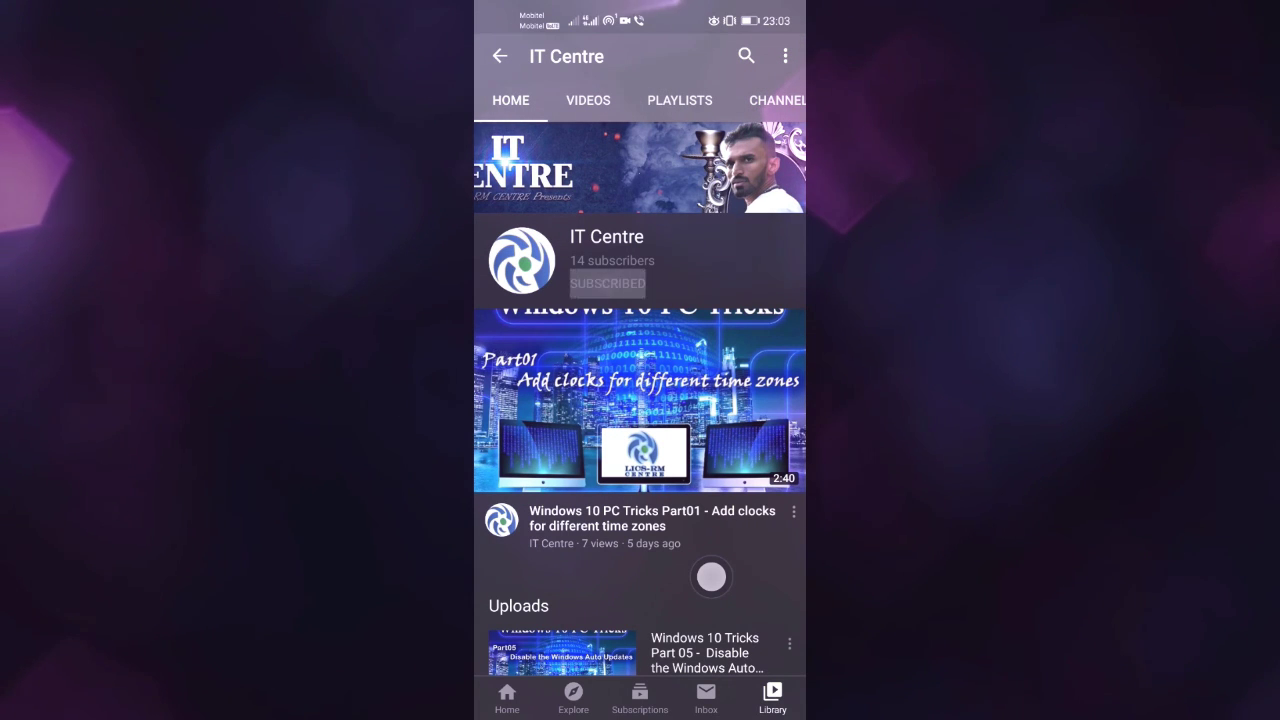
{"action": "left_click", "coordinate": [779, 276]}
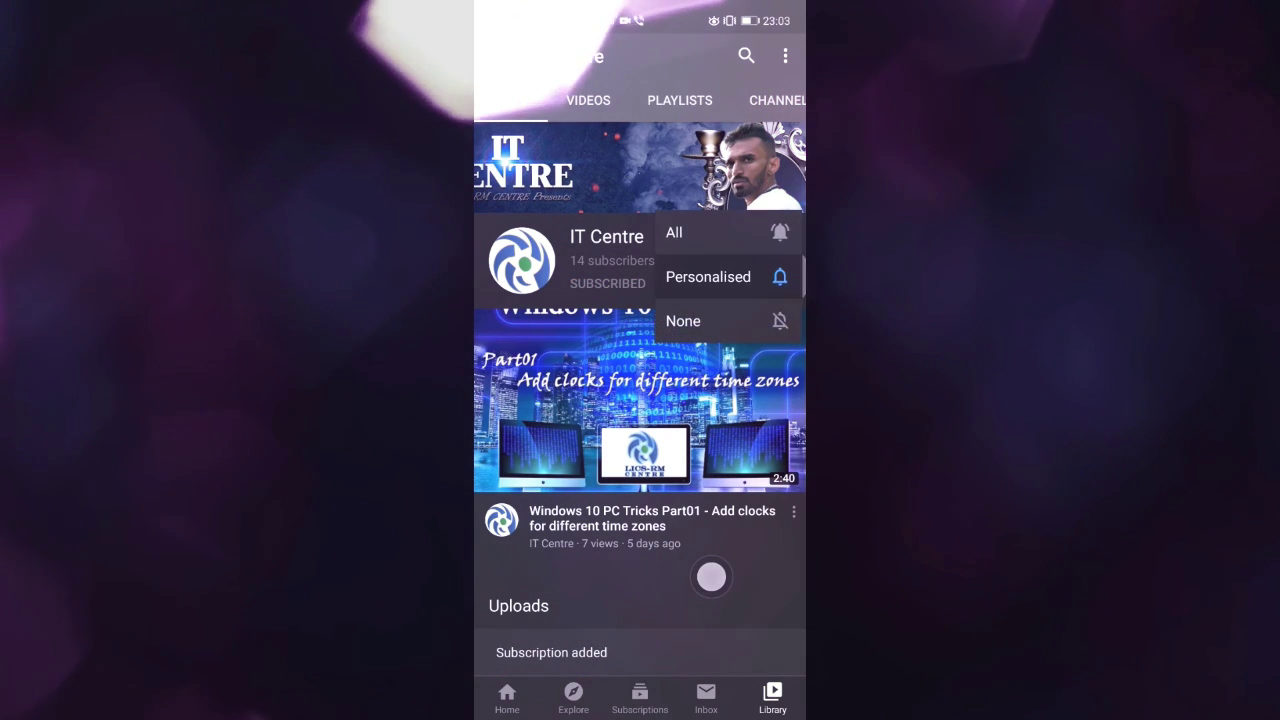
{"action": "left_click", "coordinate": [674, 232]}
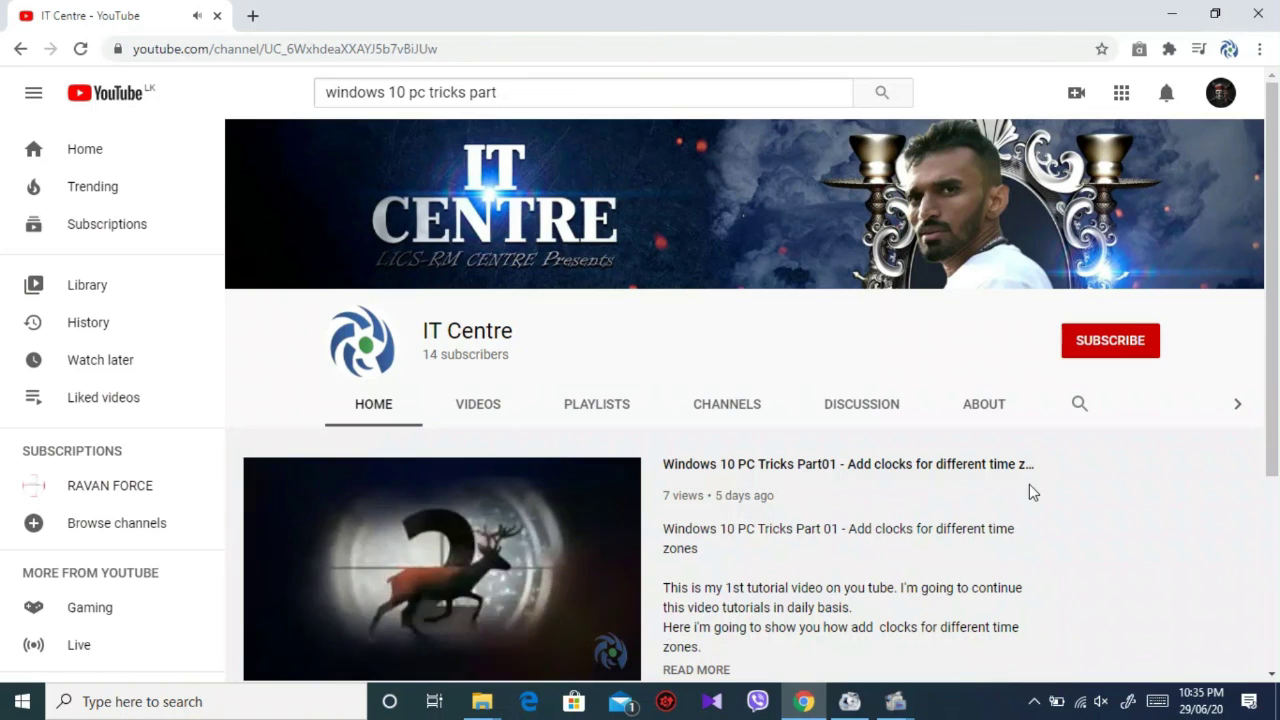
Switch to YouTube in the Chrome browser, subscribe to the IT Centre channel and set its notifications to All.
{"action": "left_click", "coordinate": [1088, 340]}
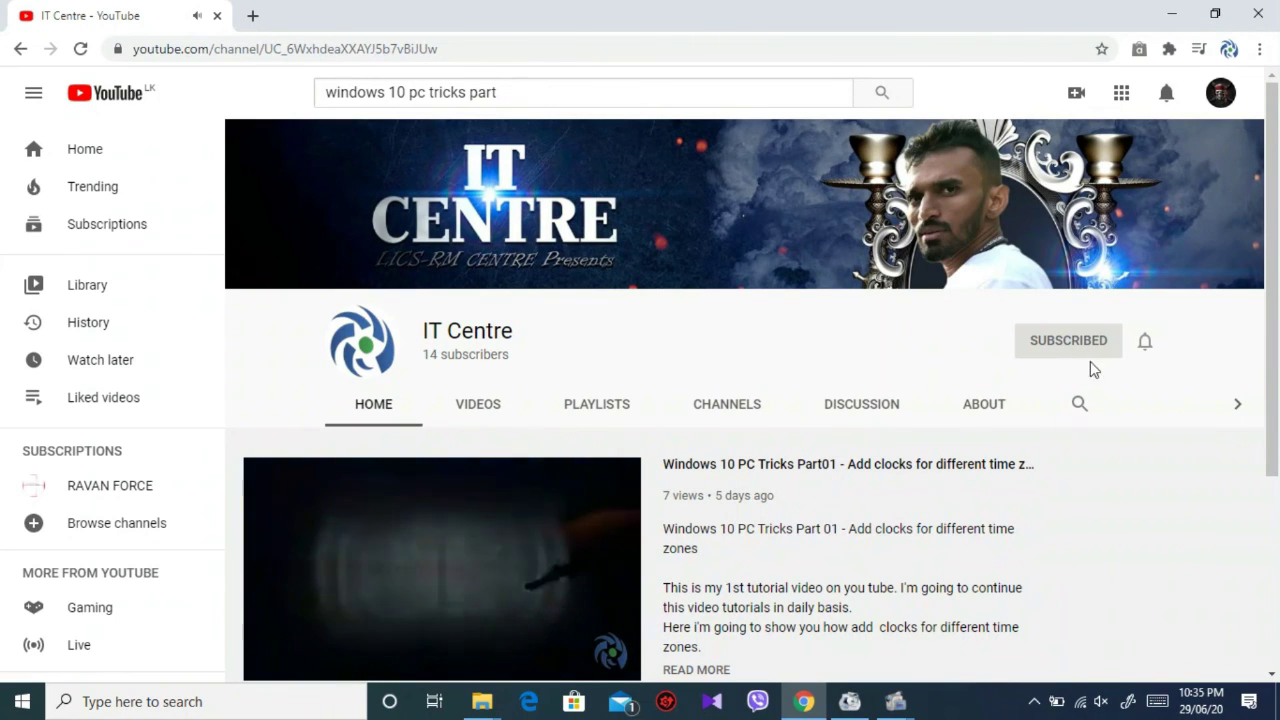
{"action": "left_click", "coordinate": [1144, 343]}
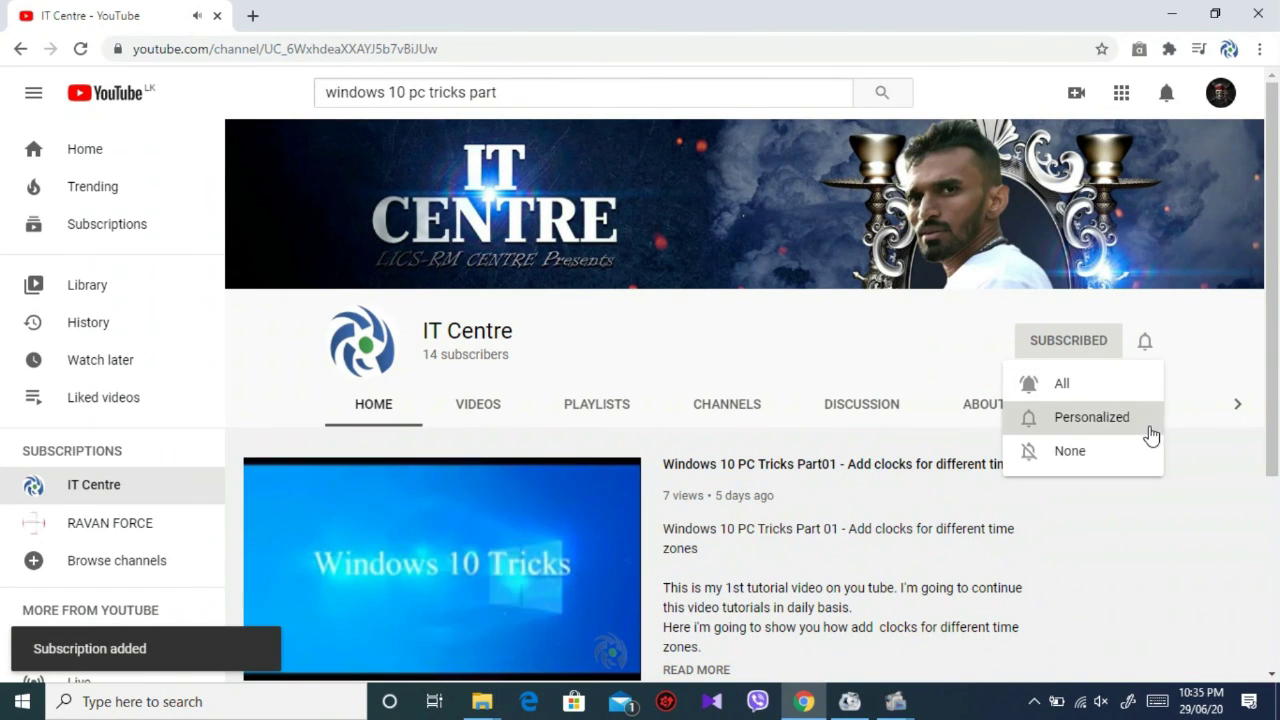
{"action": "left_click", "coordinate": [1122, 393]}
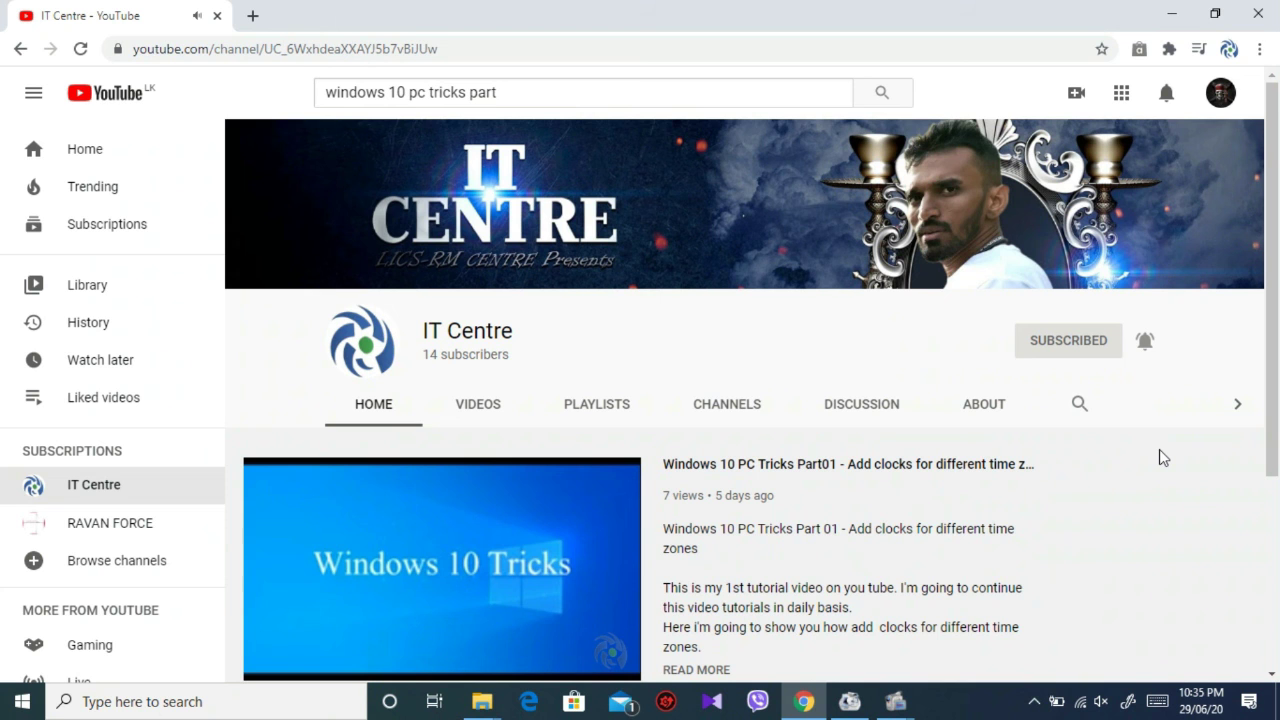